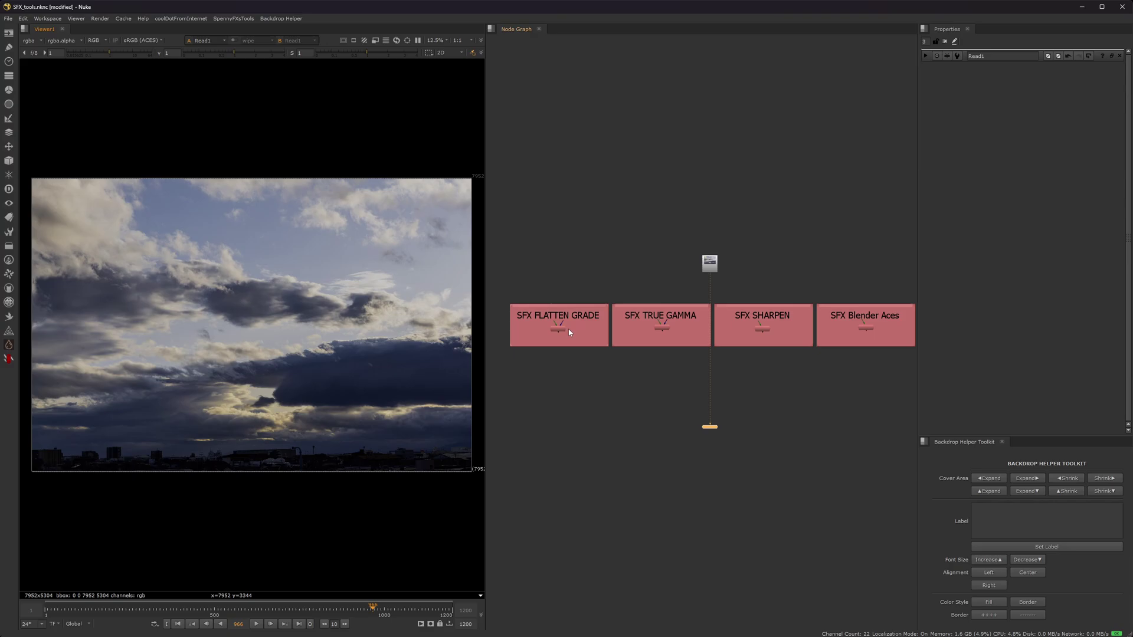
Switch to the browser and examine the paid membership tiers on the SpennyFX Patreon page
{"action": "left_click_drag", "start_coordinate": [501, 300], "coordinate": [923, 377]}
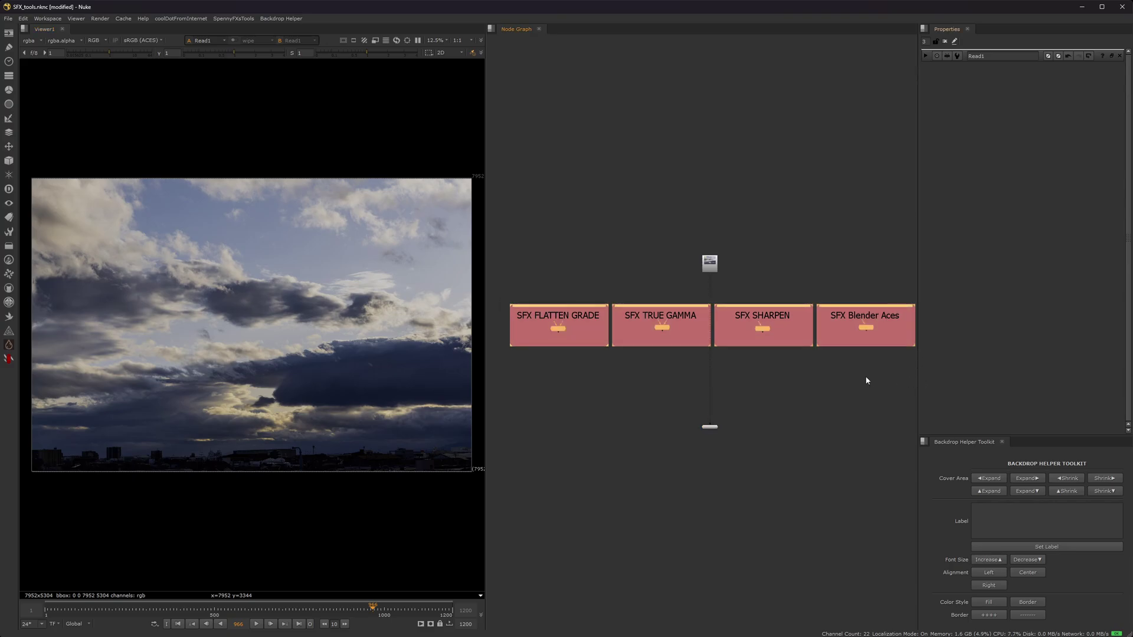
{"action": "left_click", "coordinate": [627, 627]}
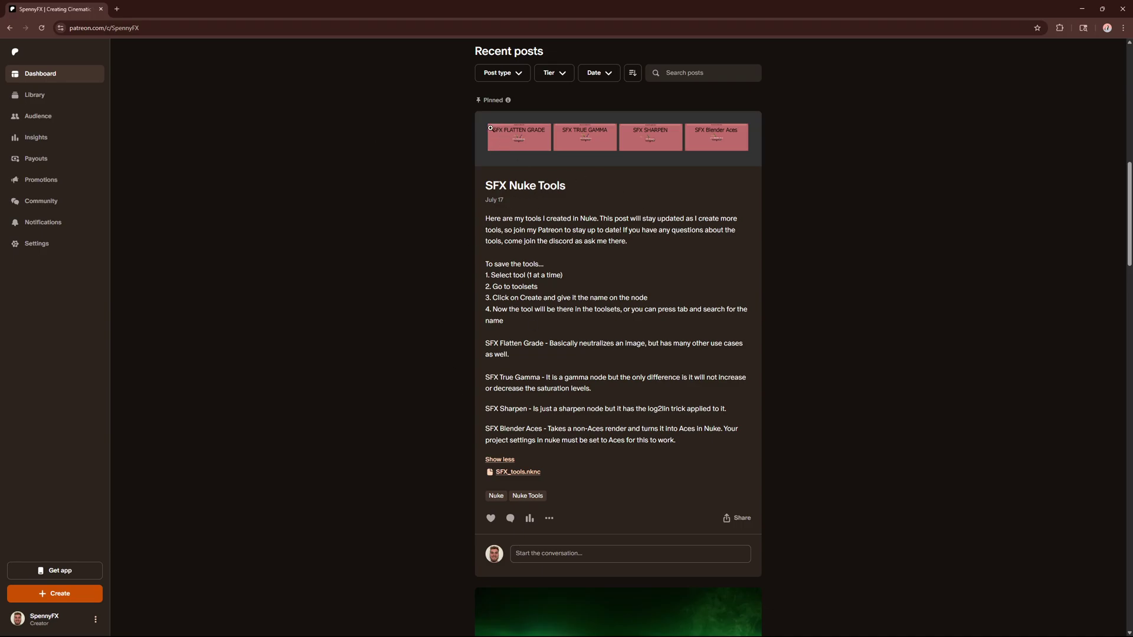
{"action": "scroll", "coordinate": [472, 237], "scroll_direction": "up", "scroll_amount": 10}
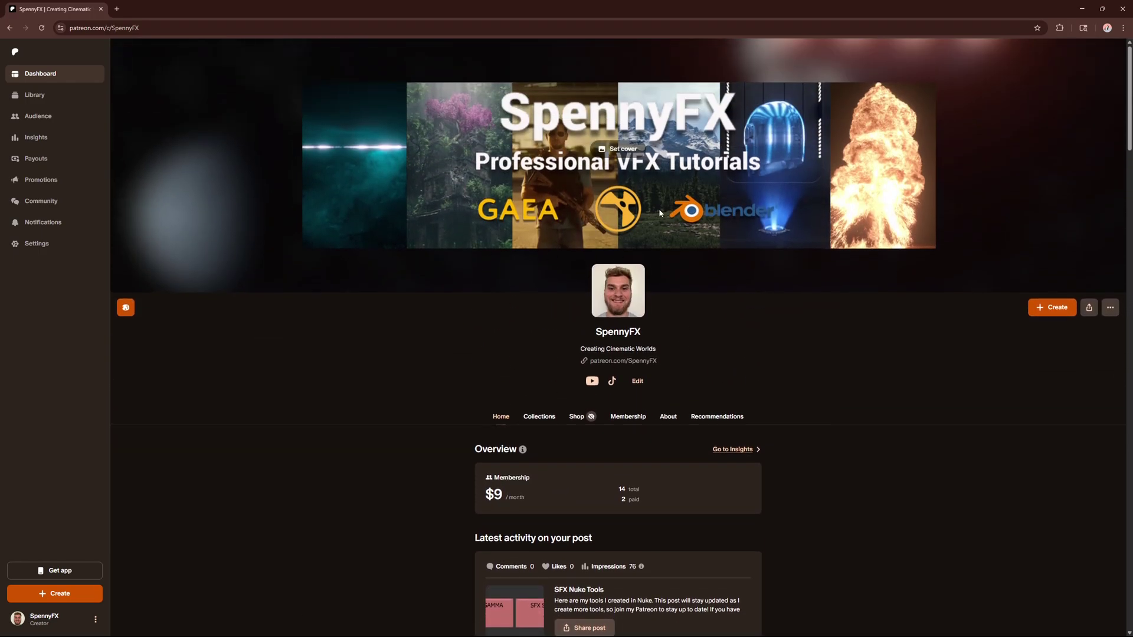
{"action": "left_click", "coordinate": [628, 416]}
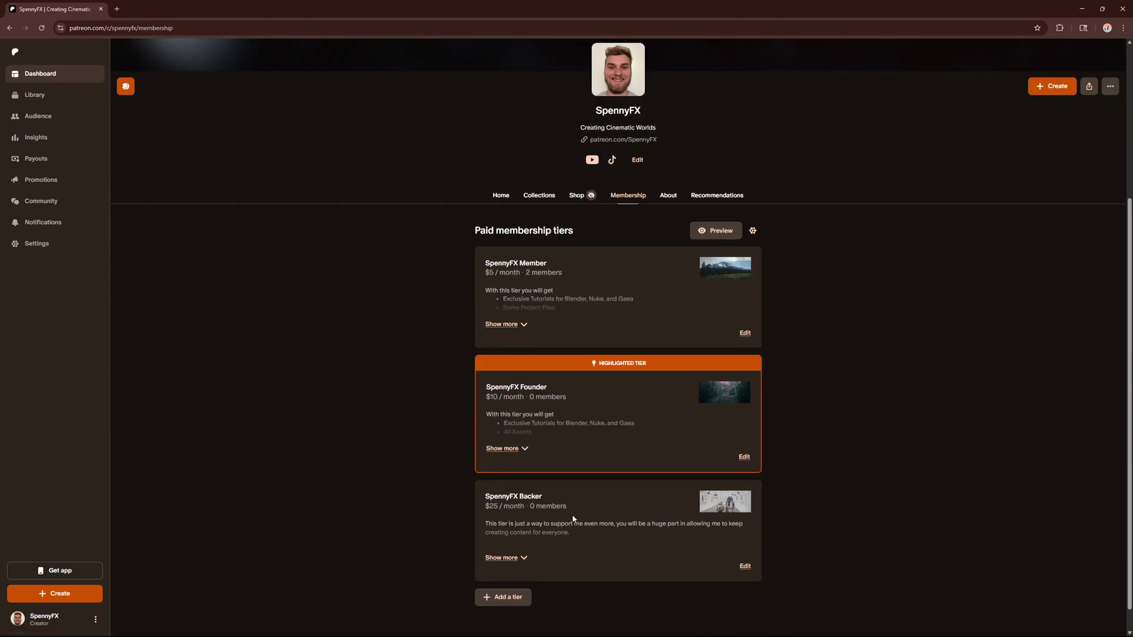
Examine the pinned SFX Nuke Tools post and its SFX_tools.nknc attachment on the Patreon home feed, and return to Nuke
{"action": "left_click", "coordinate": [499, 195]}
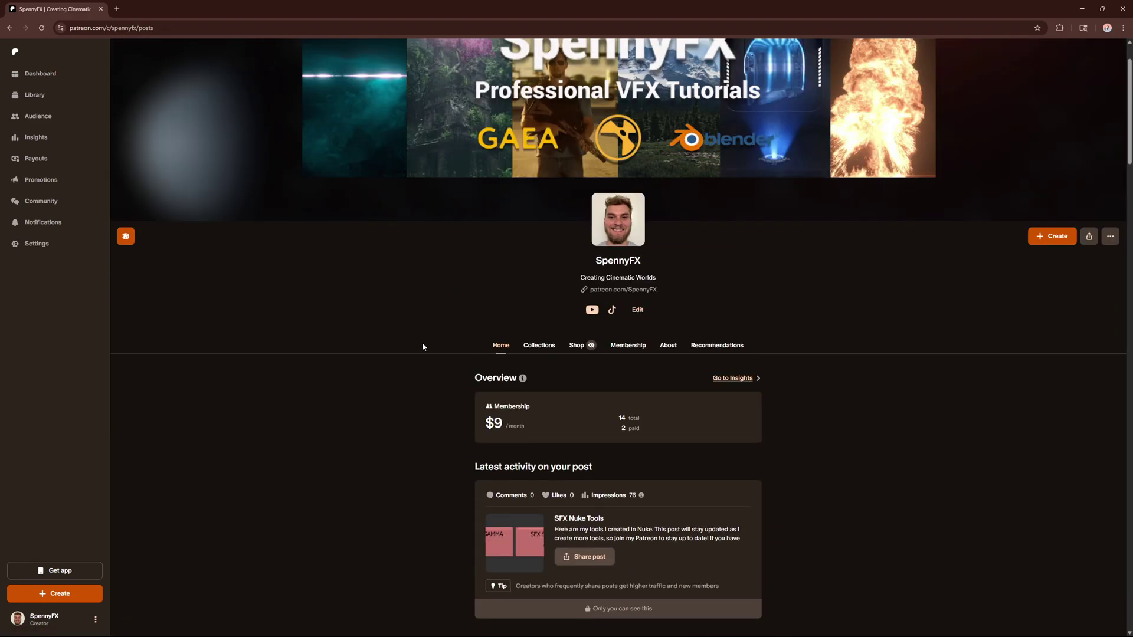
{"action": "scroll", "coordinate": [407, 330], "scroll_direction": "down", "scroll_amount": 4}
{"action": "scroll", "coordinate": [422, 324], "scroll_direction": "down", "scroll_amount": 3}
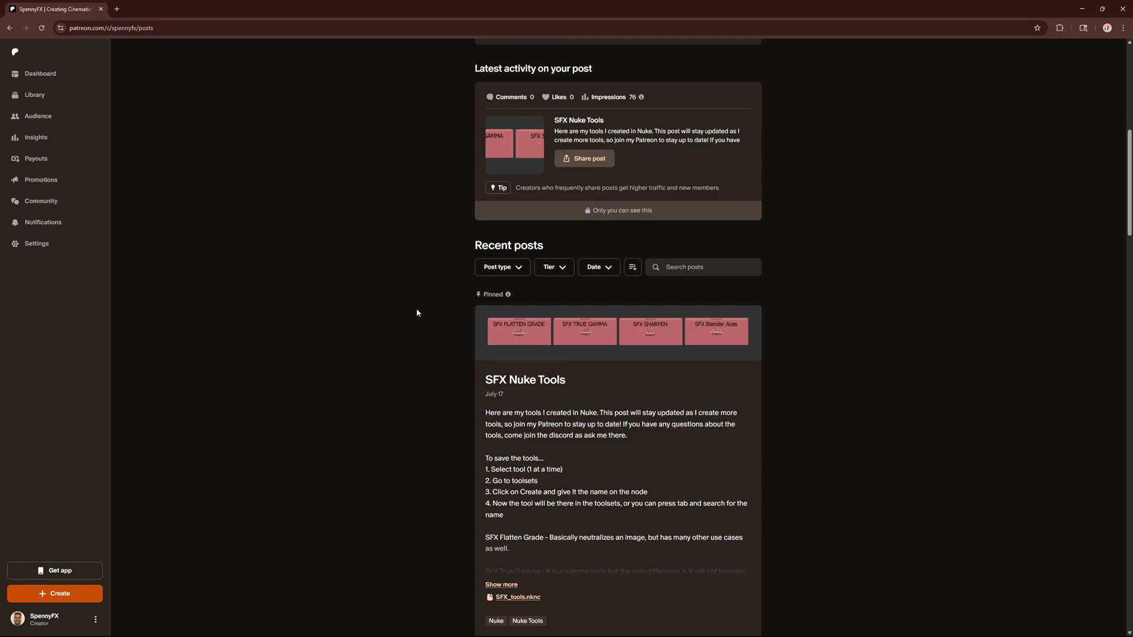
{"action": "scroll", "coordinate": [418, 314], "scroll_direction": "up", "scroll_amount": 4}
{"action": "scroll", "coordinate": [468, 247], "scroll_direction": "down", "scroll_amount": 6}
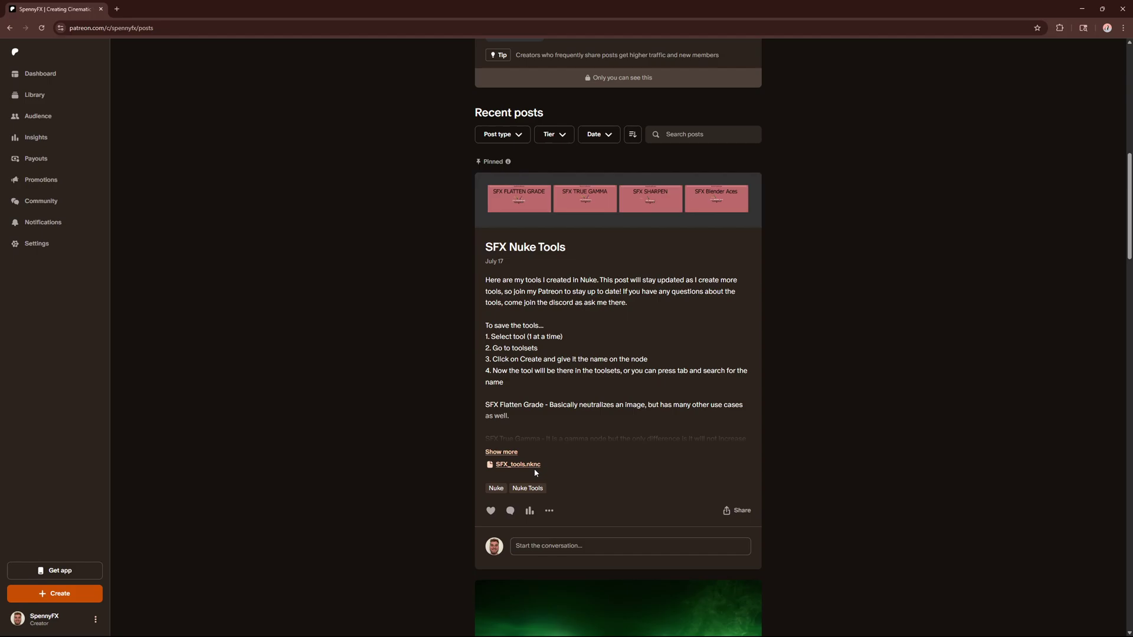
{"action": "left_click", "coordinate": [1082, 9]}
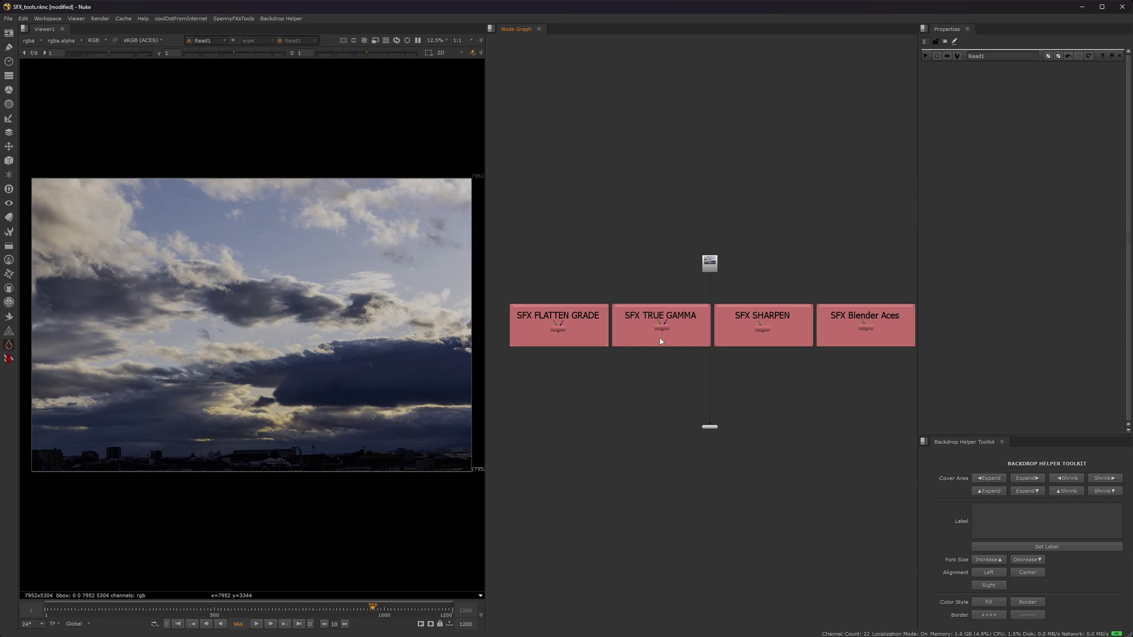
{"action": "left_click_drag", "start_coordinate": [530, 314], "coordinate": [916, 375]}
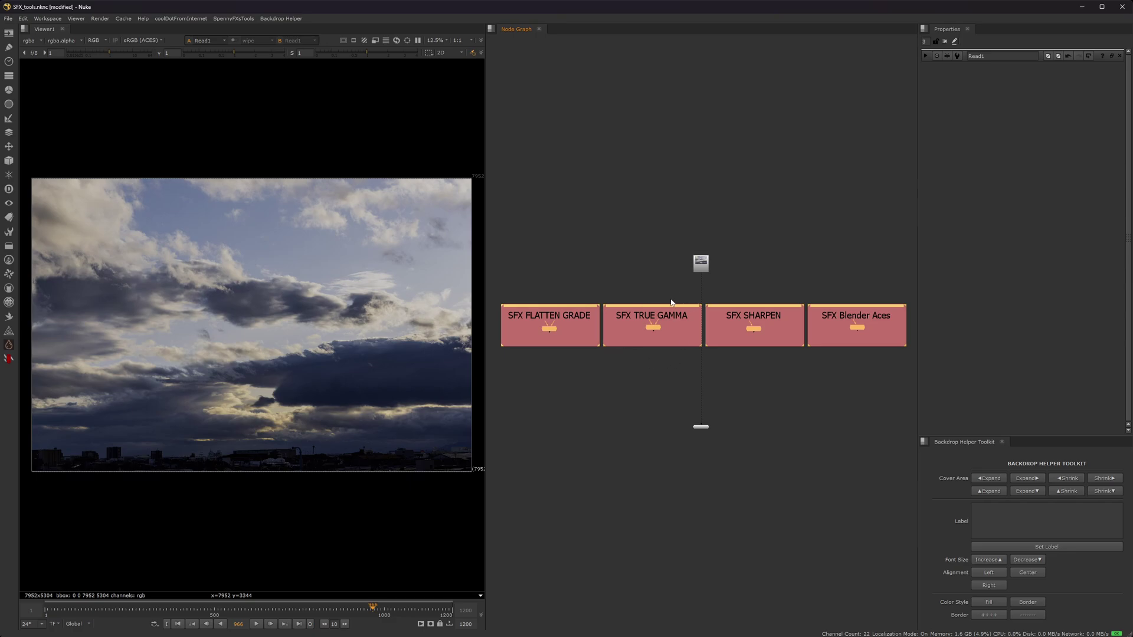
{"action": "left_click", "coordinate": [526, 261]}
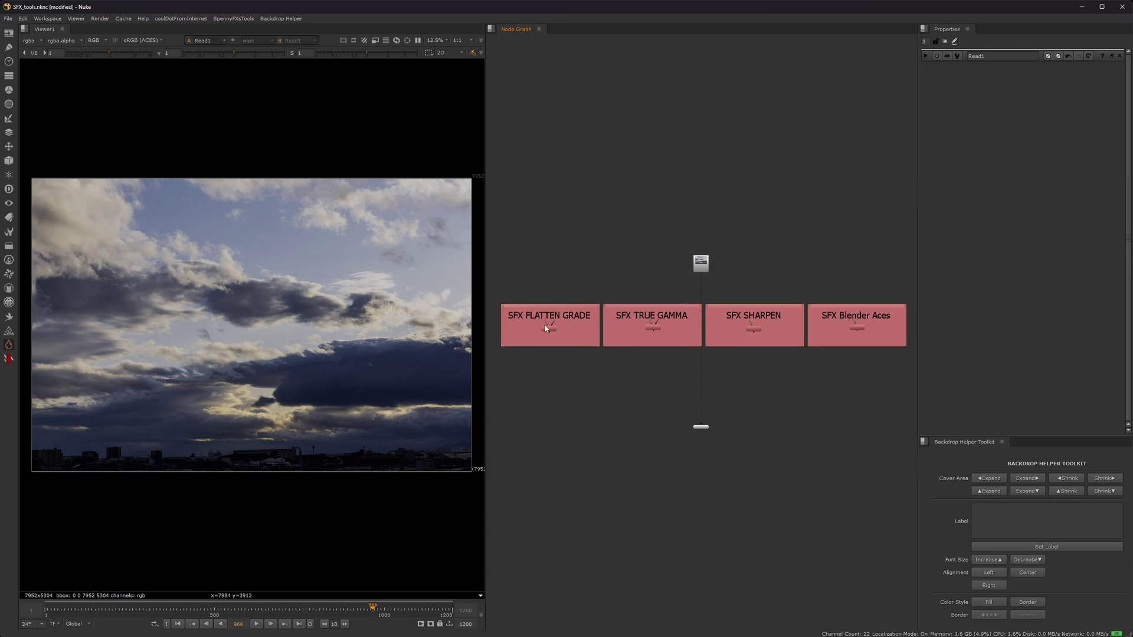
Move the Read1 sky image node directly above the SFX Flatten Grade backdrop
{"action": "left_click_drag", "start_coordinate": [846, 323], "coordinate": [885, 339]}
{"action": "scroll", "coordinate": [564, 347], "scroll_direction": "up", "scroll_amount": 6}
{"action": "middle_click_drag", "start_coordinate": [564, 347], "coordinate": [679, 334]}
{"action": "scroll", "coordinate": [693, 357], "scroll_direction": "down", "scroll_amount": 1}
{"action": "scroll", "coordinate": [692, 354], "scroll_direction": "down", "scroll_amount": 2}
{"action": "scroll", "coordinate": [679, 334], "scroll_direction": "down", "scroll_amount": 1}
{"action": "left_click_drag", "start_coordinate": [839, 248], "coordinate": [623, 257]}
{"action": "scroll", "coordinate": [626, 273], "scroll_direction": "up", "scroll_amount": 3}
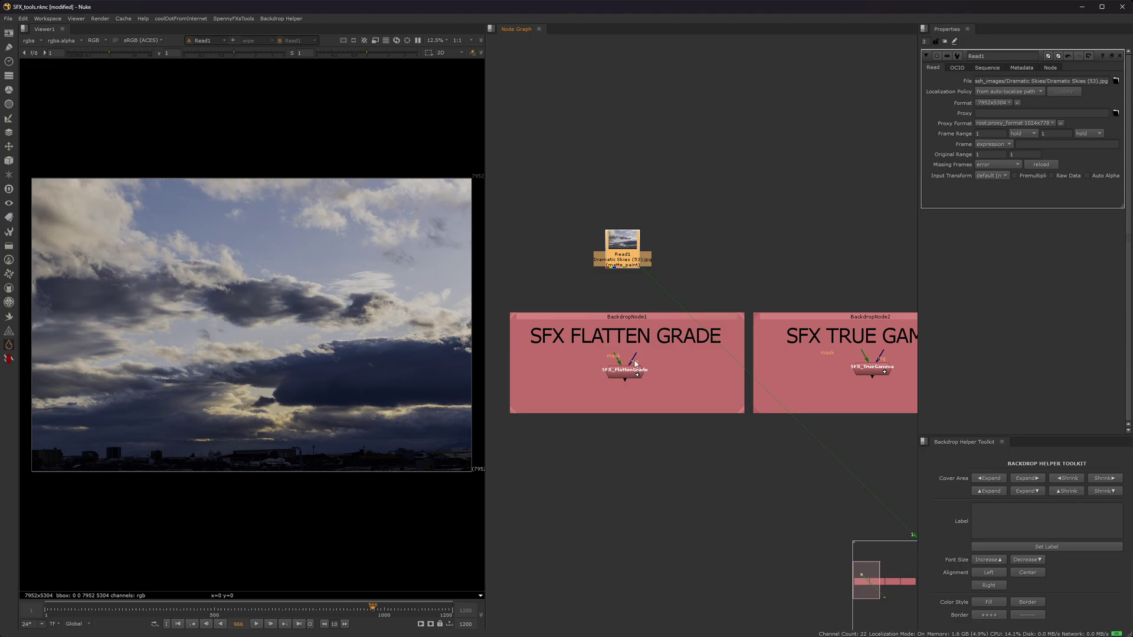
Connect the SFX_FlattenGrade image input to Read1, open its properties and show its output in the viewer
{"action": "left_click_drag", "start_coordinate": [630, 361], "coordinate": [625, 245]}
{"action": "left_click", "coordinate": [628, 375]}
{"action": "double_click", "coordinate": [628, 375]}
{"action": "key", "text": "1"}
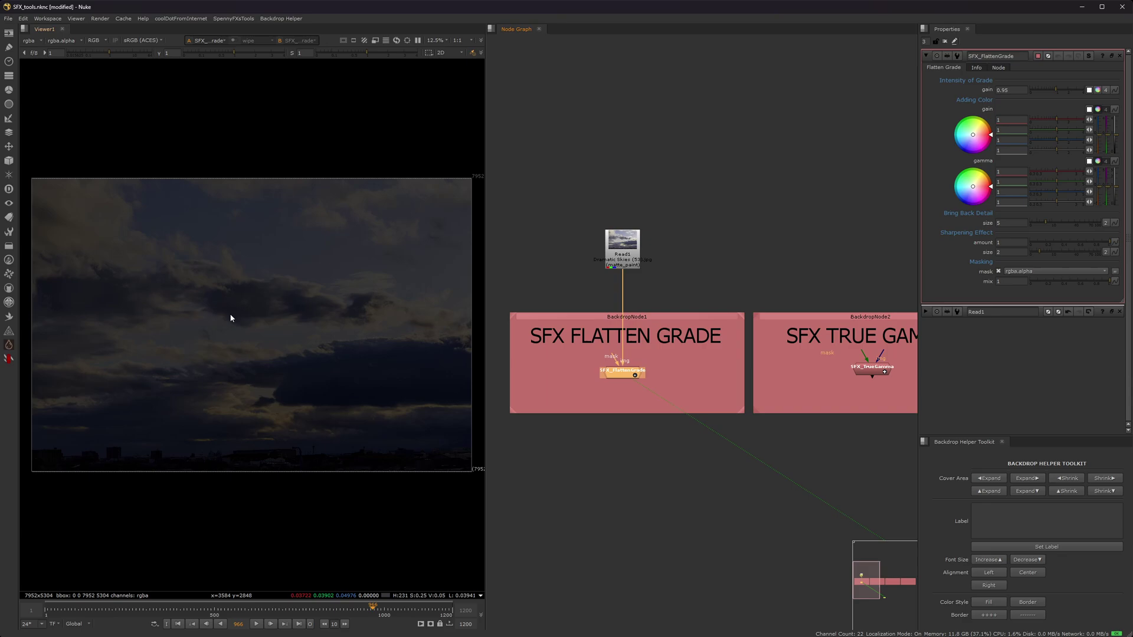
Try higher and lower Intensity of Grade gain values on SFX_FlattenGrade and return the gain to 0.95
{"action": "left_click", "coordinate": [1058, 89]}
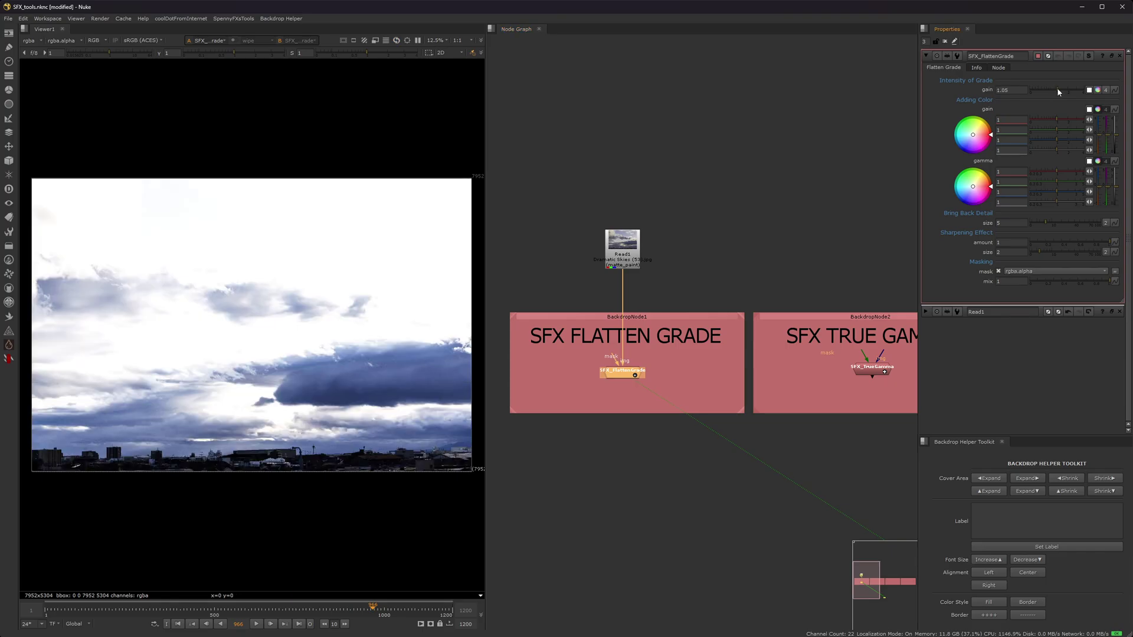
{"action": "left_click", "coordinate": [1057, 90]}
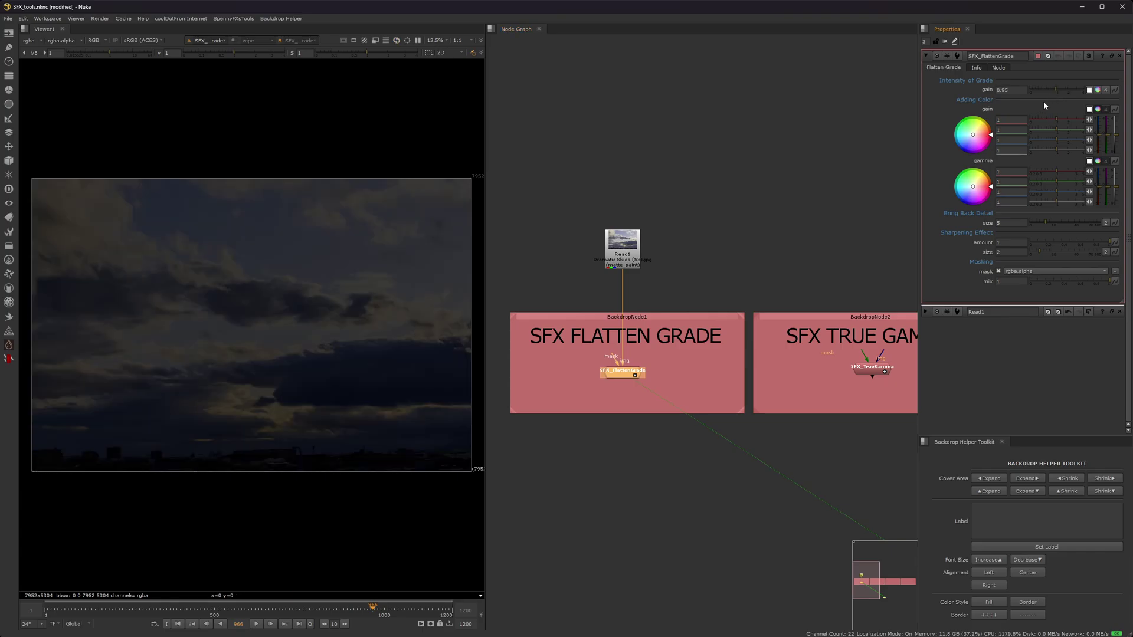
{"action": "left_click", "coordinate": [1018, 89]}
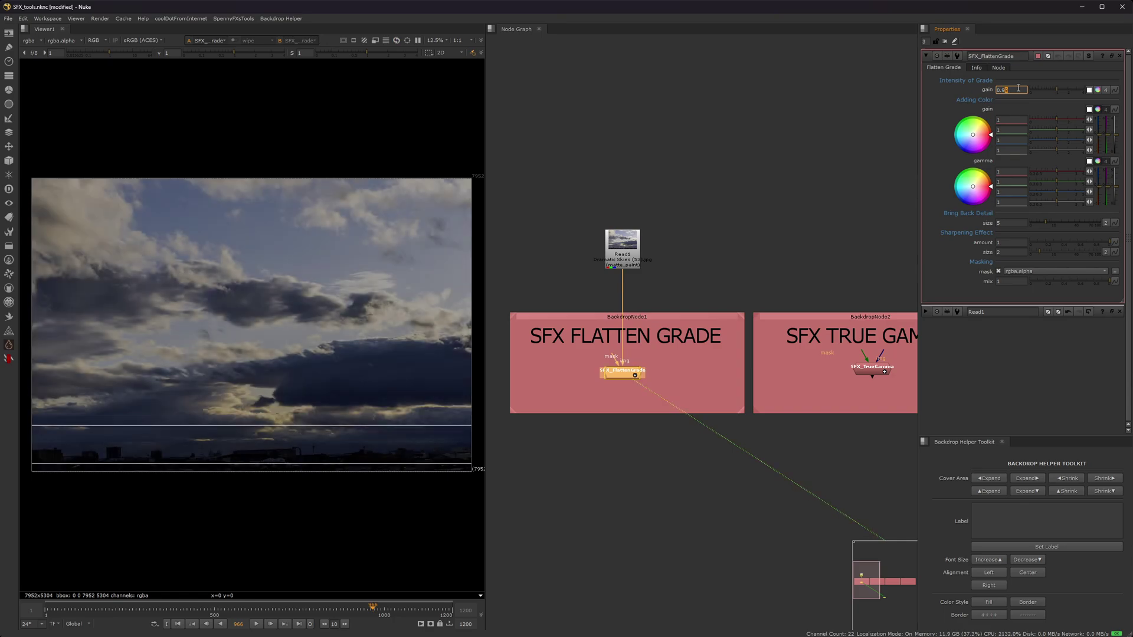
{"action": "key", "text": "Up"}
{"action": "type", "text": "9"}
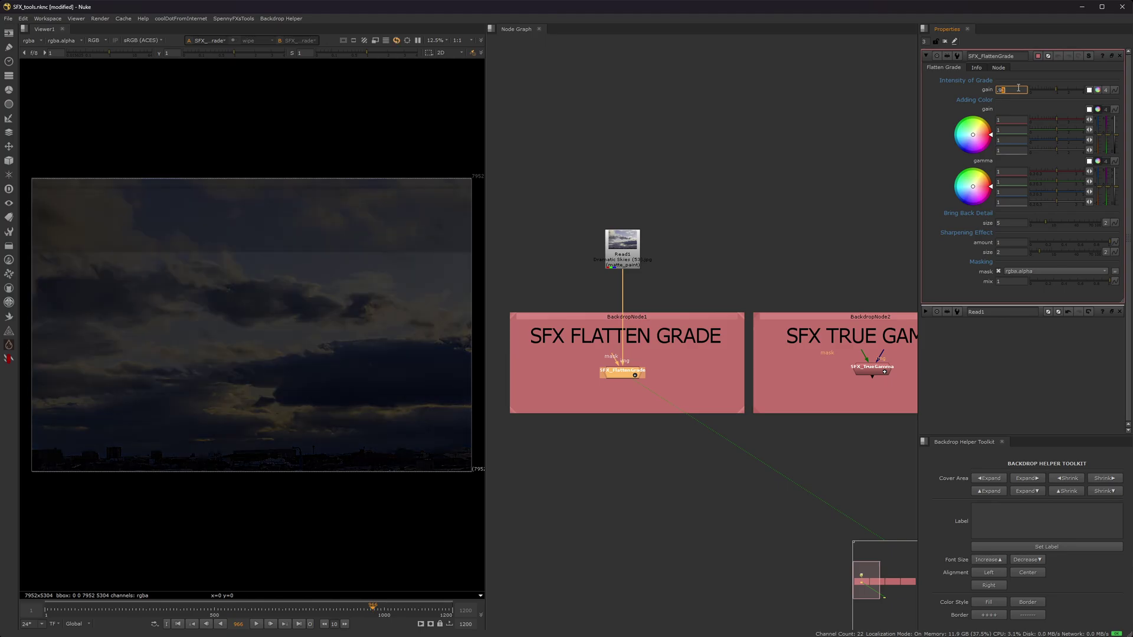
{"action": "key", "text": "Down"}
{"action": "key", "text": "Down"}
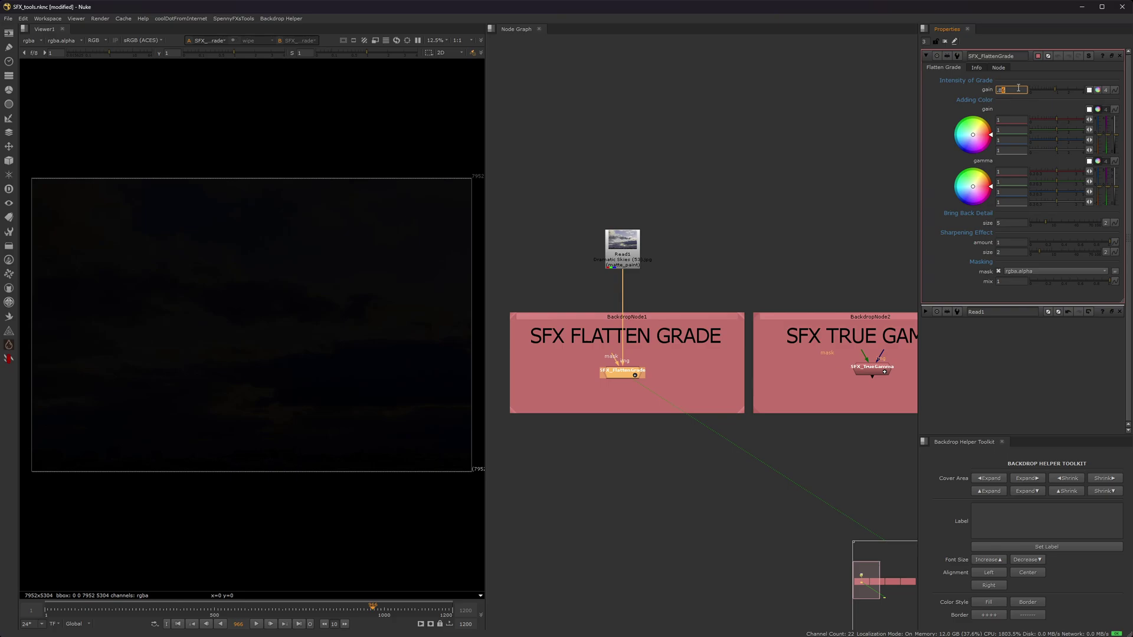
{"action": "key", "text": "ctrl+z"}
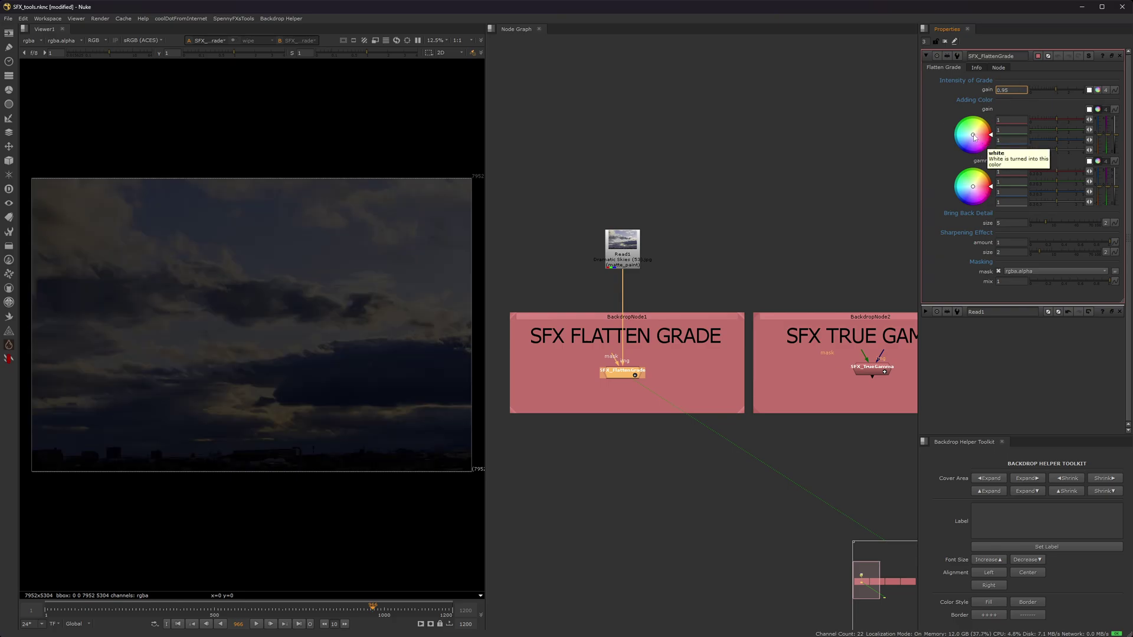
Try tinting the image with the Adding Color gain and gamma wheels, undoing each change
{"action": "left_click_drag", "start_coordinate": [973, 137], "coordinate": [972, 135]}
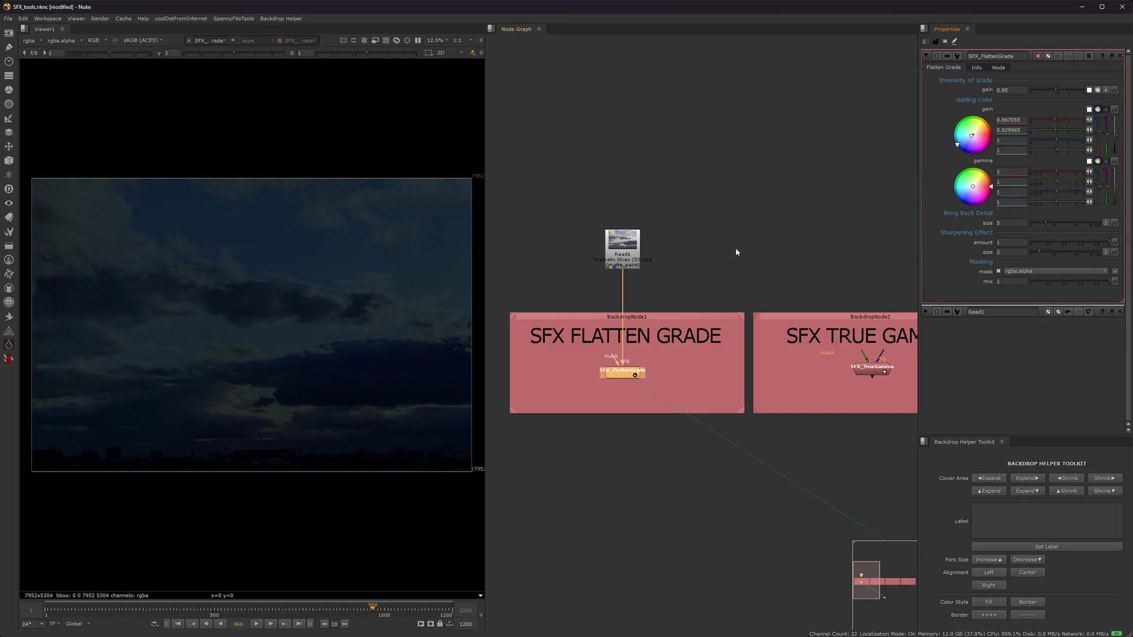
{"action": "key", "text": "ctrl+z"}
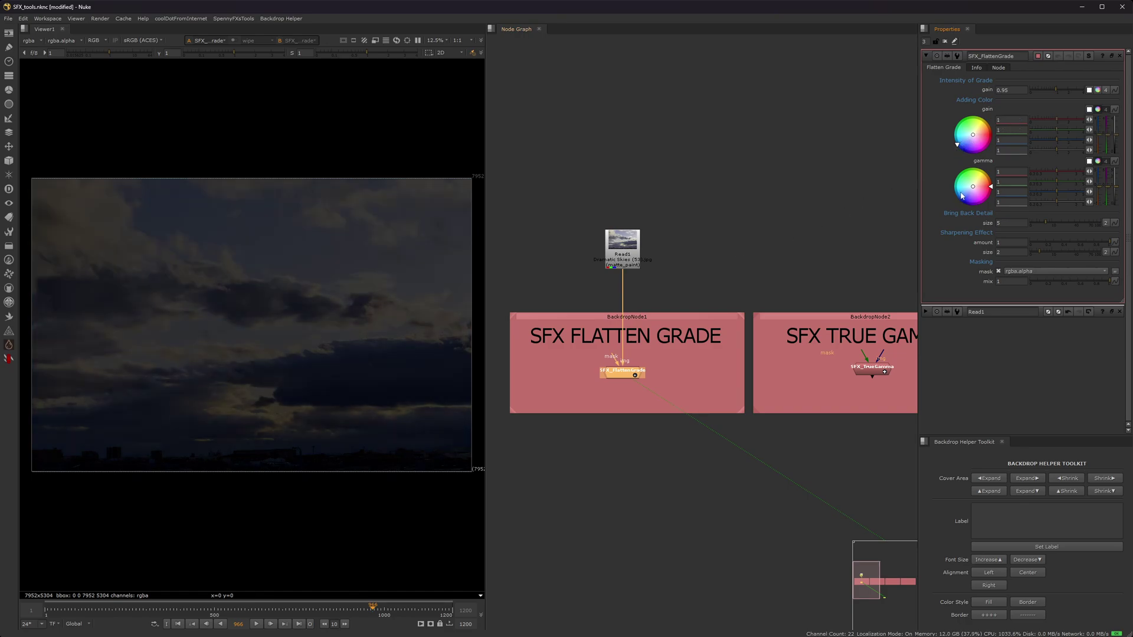
{"action": "left_click_drag", "start_coordinate": [973, 186], "coordinate": [1027, 148]}
{"action": "key", "text": "ctrl+z"}
{"action": "key", "text": "ctrl+z"}
Try different Bring Back Detail sizes on the rooftop area and restore the size to 5
{"action": "scroll", "coordinate": [299, 427], "scroll_direction": "up", "scroll_amount": 5}
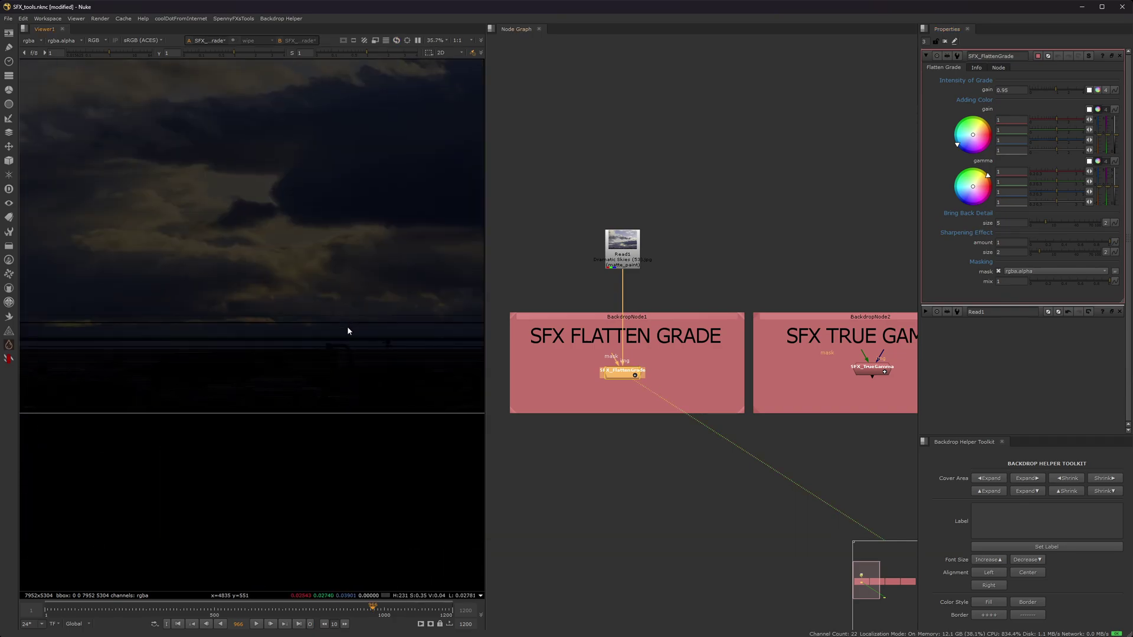
{"action": "scroll", "coordinate": [307, 404], "scroll_direction": "up", "scroll_amount": 10}
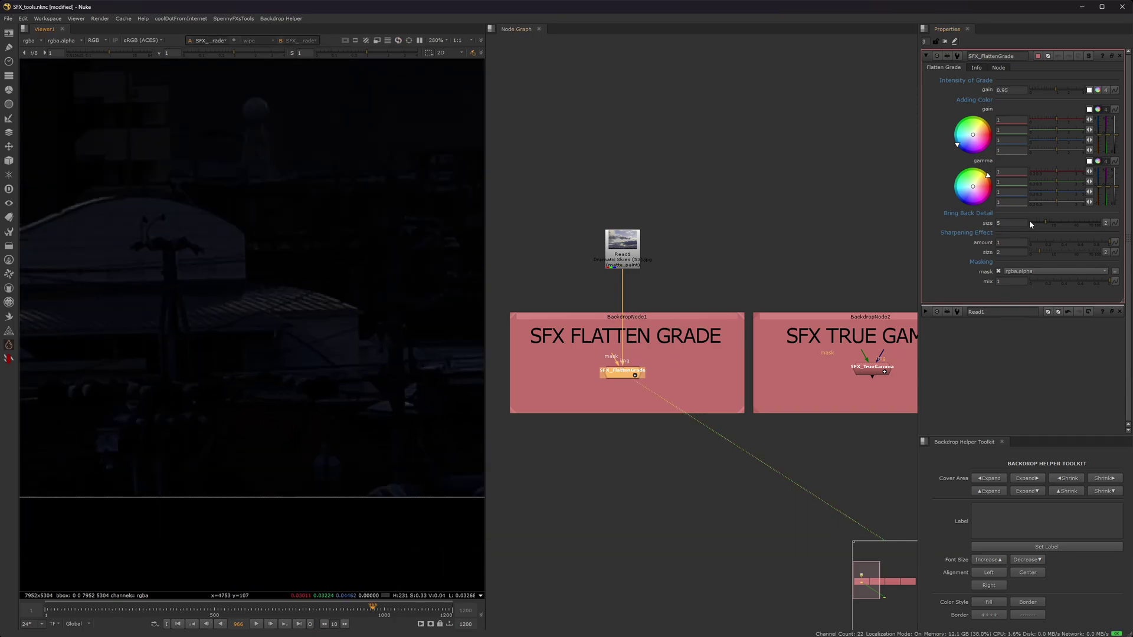
{"action": "left_click", "coordinate": [1030, 224]}
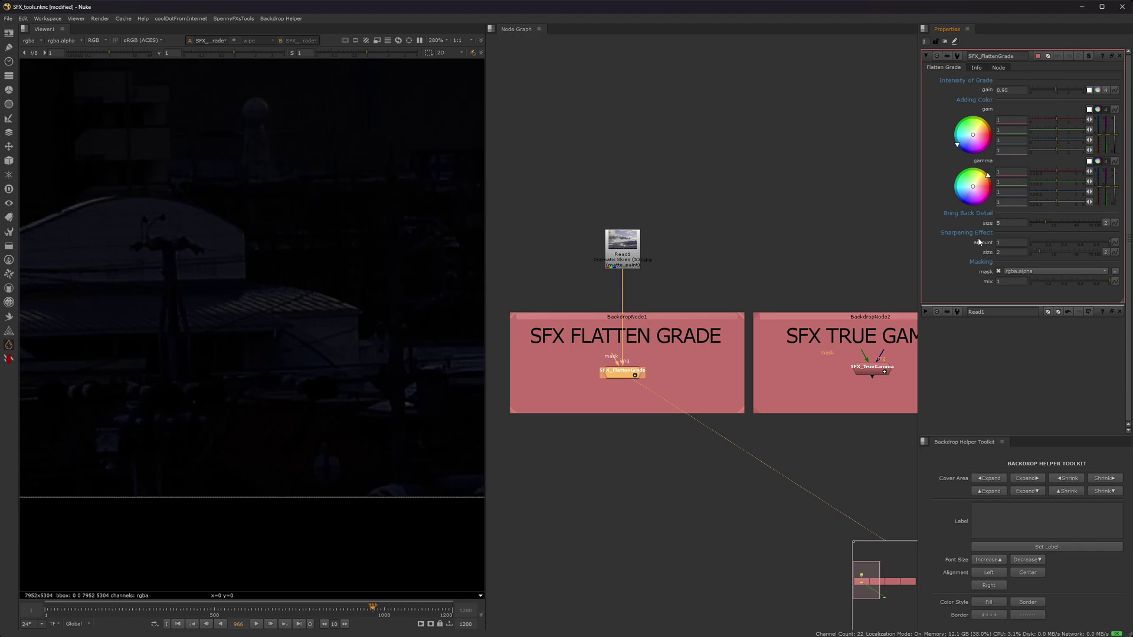
{"action": "scroll", "coordinate": [283, 322], "scroll_direction": "down", "scroll_amount": 3}
{"action": "scroll", "coordinate": [277, 319], "scroll_direction": "up", "scroll_amount": 5}
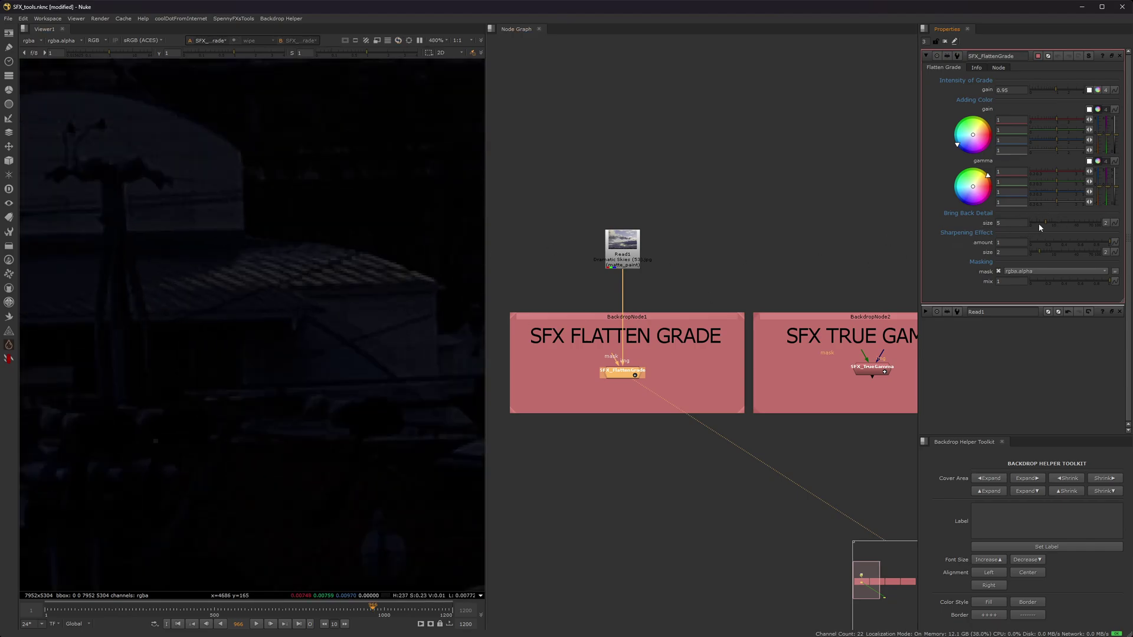
{"action": "left_click_drag", "start_coordinate": [1041, 225], "coordinate": [1116, 232]}
{"action": "left_click_drag", "start_coordinate": [1025, 230], "coordinate": [1099, 250]}
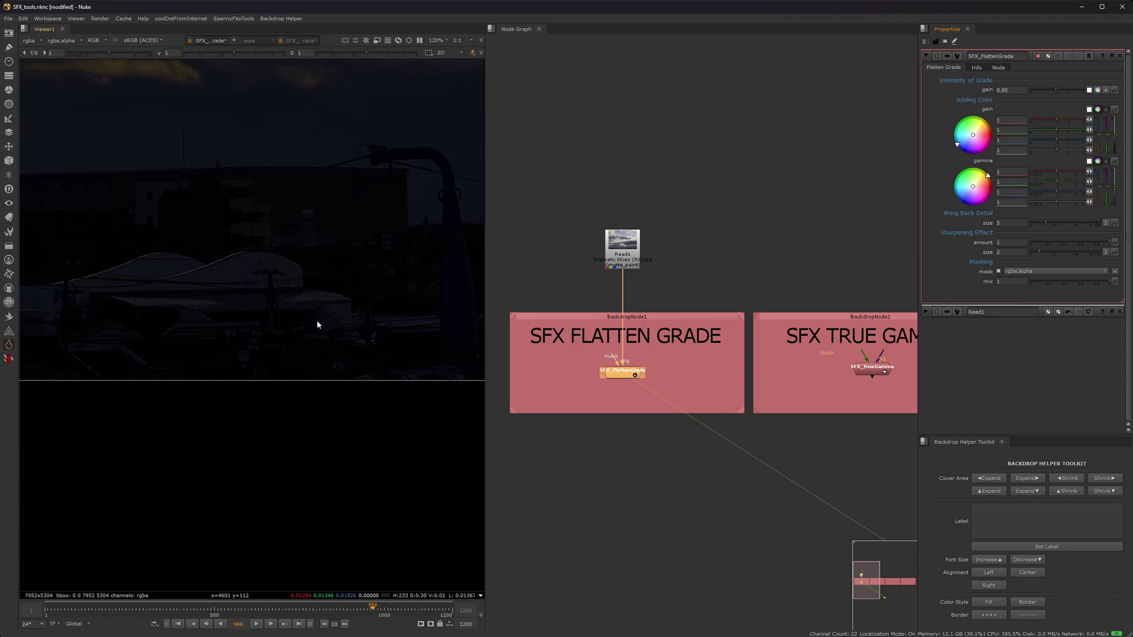
Test a Bring Back Detail size of 64 on the antenna and buildings, and return it to 5
{"action": "scroll", "coordinate": [292, 290], "scroll_direction": "down", "scroll_amount": 5}
{"action": "middle_click_drag", "start_coordinate": [289, 299], "coordinate": [344, 362]}
{"action": "scroll", "coordinate": [295, 307], "scroll_direction": "up", "scroll_amount": 5}
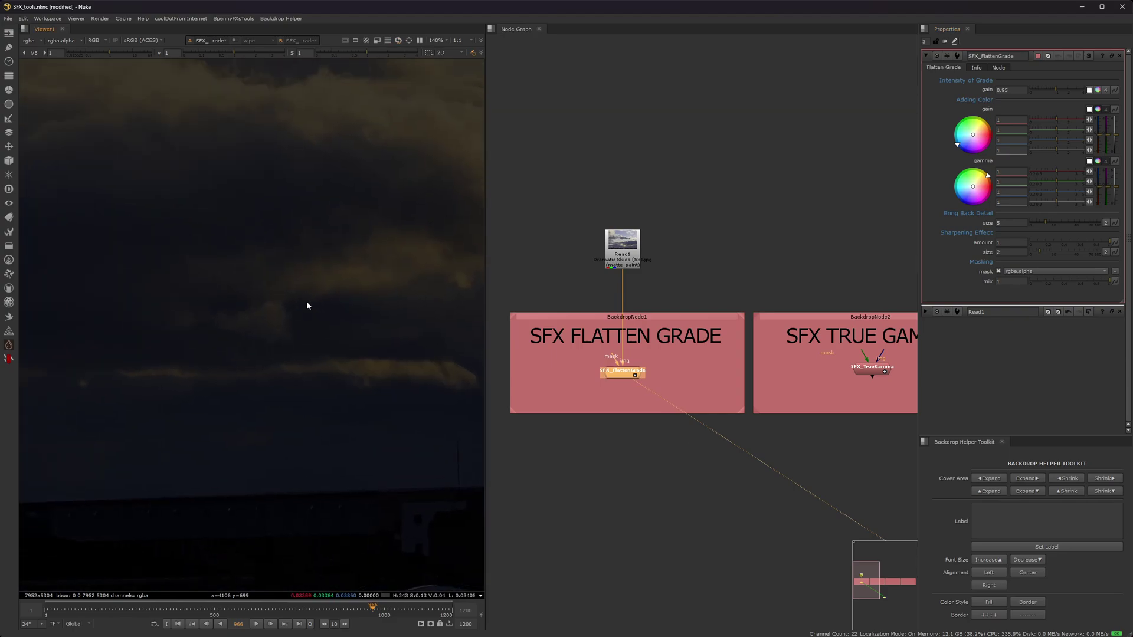
{"action": "scroll", "coordinate": [254, 288], "scroll_direction": "up", "scroll_amount": 15}
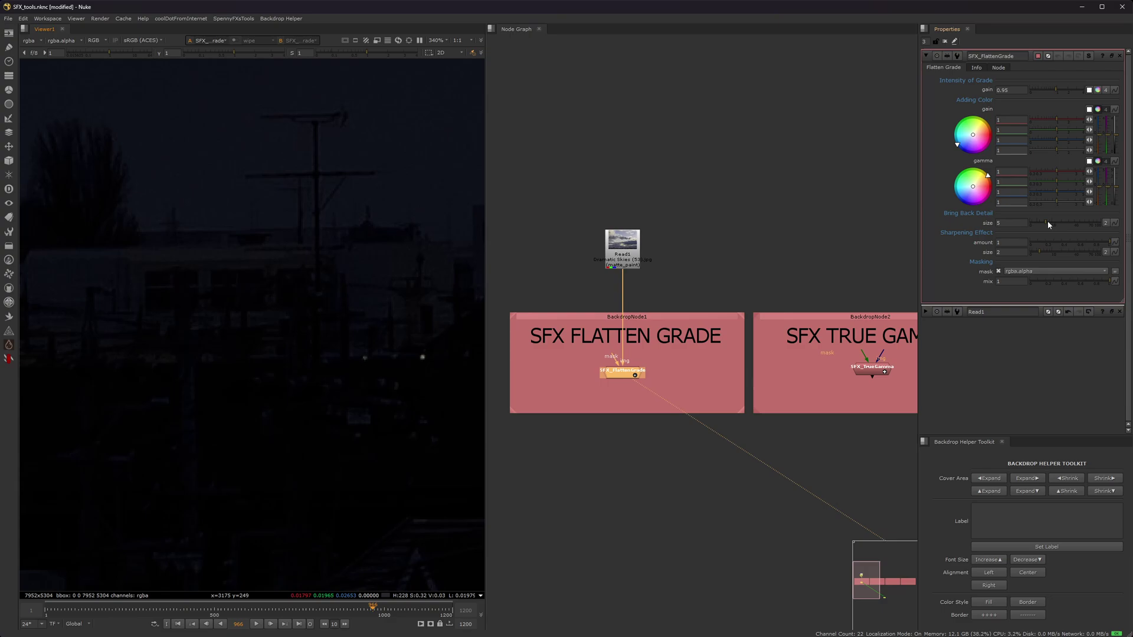
{"action": "left_click_drag", "start_coordinate": [1048, 222], "coordinate": [1126, 225]}
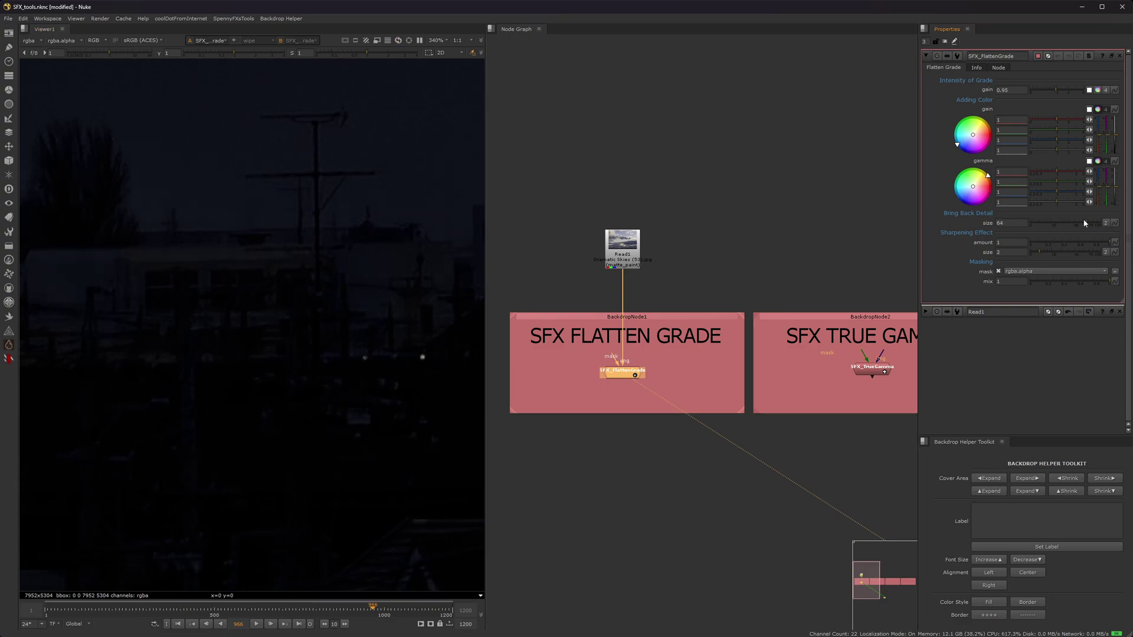
{"action": "scroll", "coordinate": [212, 291], "scroll_direction": "down", "scroll_amount": 15}
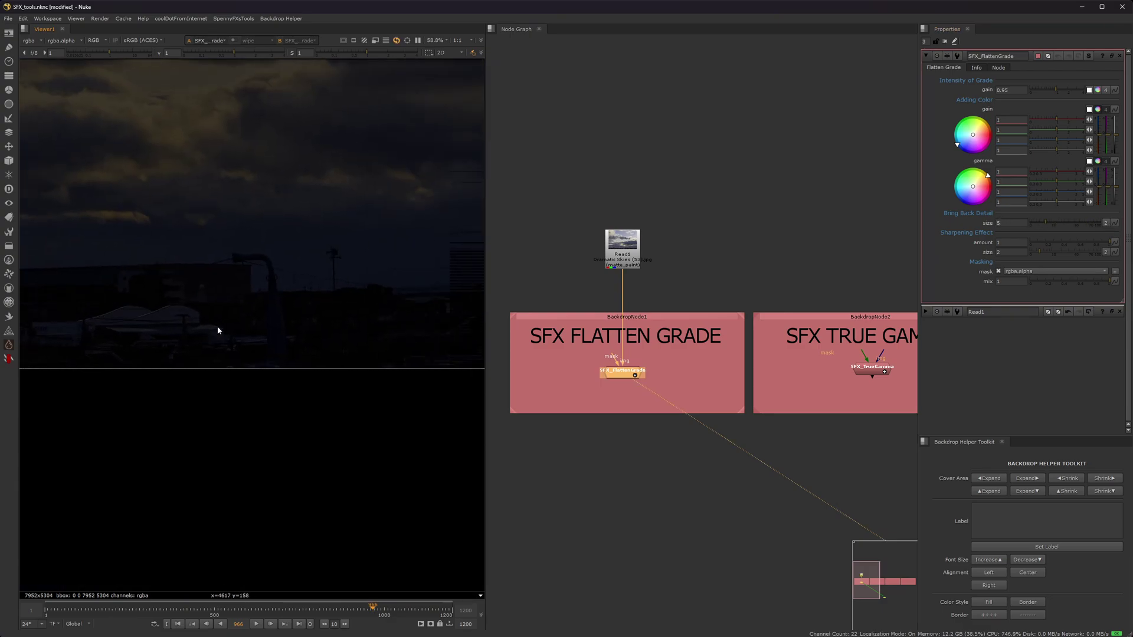
Try a Sharpening Effect size of 0.8 on the skyline and set it back to 2
{"action": "middle_click_drag", "start_coordinate": [270, 338], "coordinate": [142, 307]}
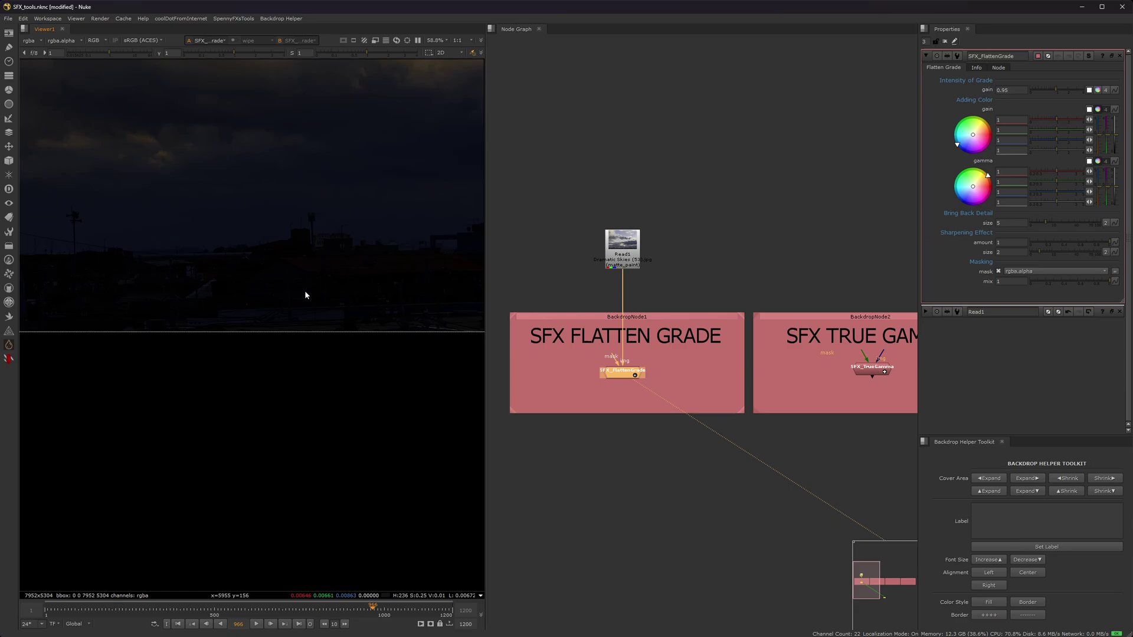
{"action": "scroll", "coordinate": [350, 310], "scroll_direction": "up", "scroll_amount": 6}
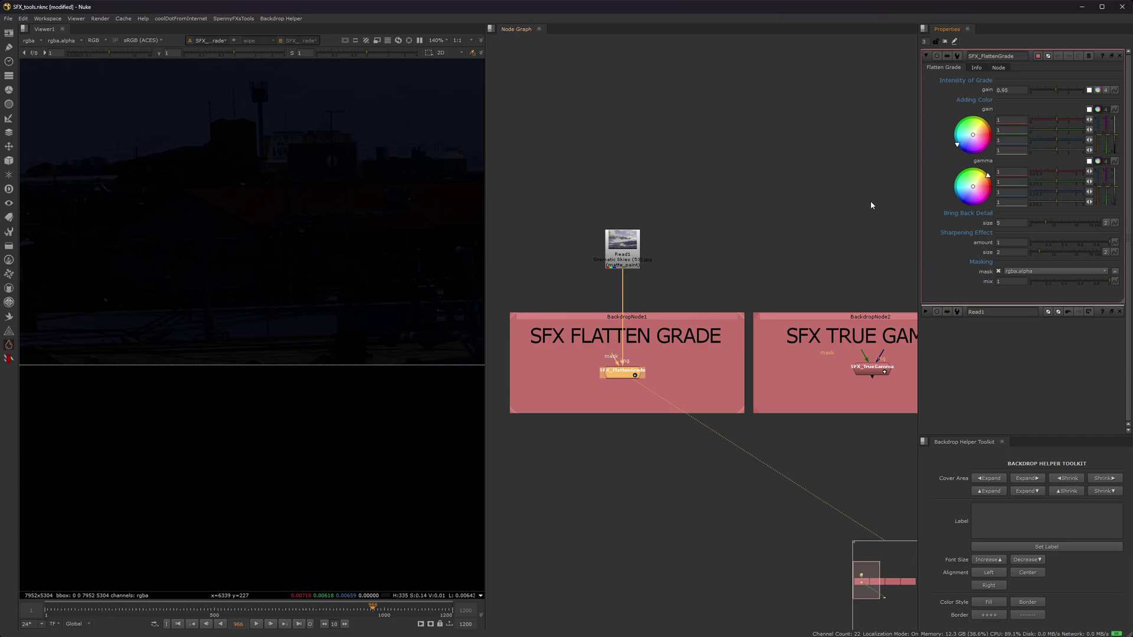
{"action": "mouse_move", "coordinate": [1040, 251]}
{"action": "left_mouse_down"}
{"action": "mouse_move", "coordinate": [1104, 253]}
{"action": "mouse_move", "coordinate": [1042, 248]}
{"action": "left_mouse_up"}
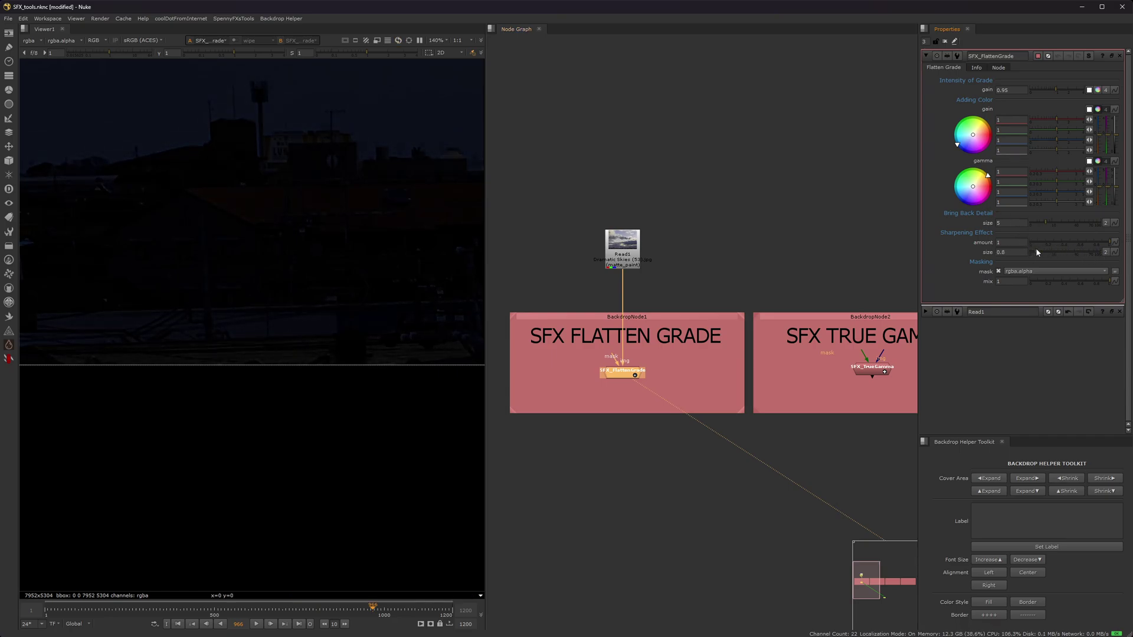
{"action": "left_click", "coordinate": [1001, 252]}
{"action": "type", "text": "2f"}
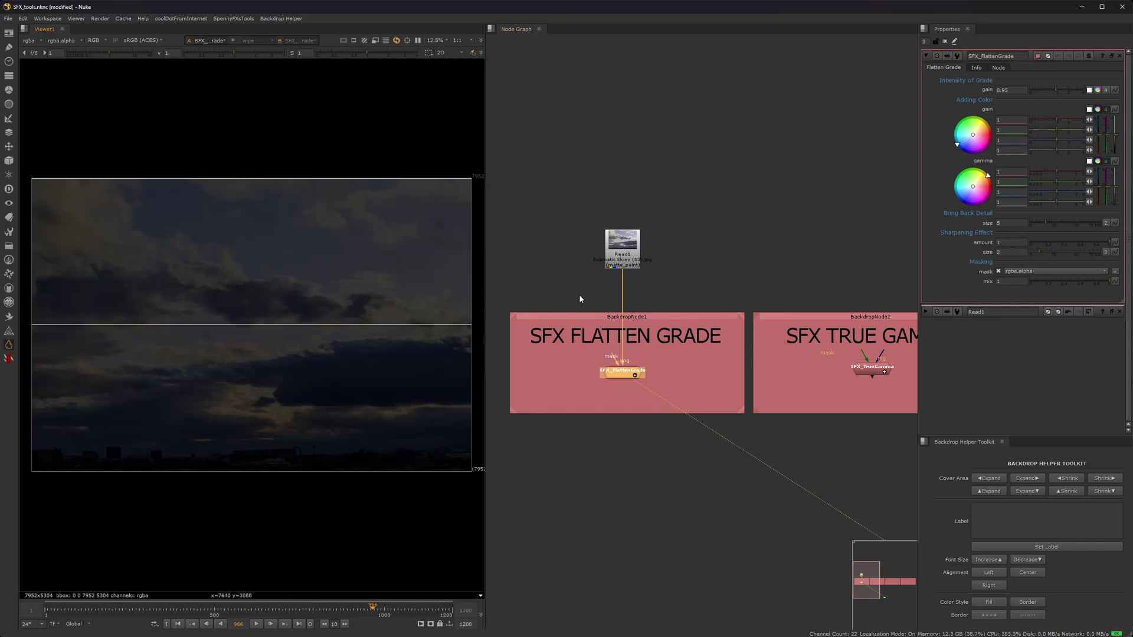
Add a Roto node beside Read1 and connect it to the mask input of SFX_FlattenGrade
{"action": "left_click", "coordinate": [564, 288]}
{"action": "key", "text": "o"}
{"action": "left_click_drag", "start_coordinate": [614, 359], "coordinate": [549, 286]}
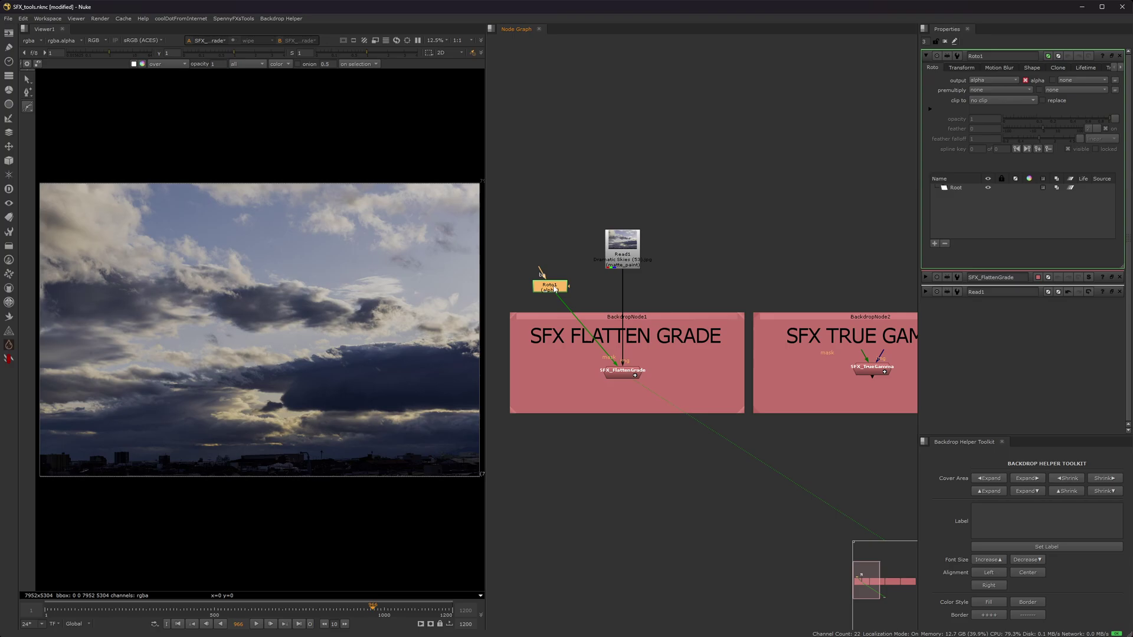
Draw an ellipse over the dark clouds with Roto1, and soften the mask with a Blur node using an increased size
{"action": "left_click_drag", "start_coordinate": [28, 106], "coordinate": [59, 134]}
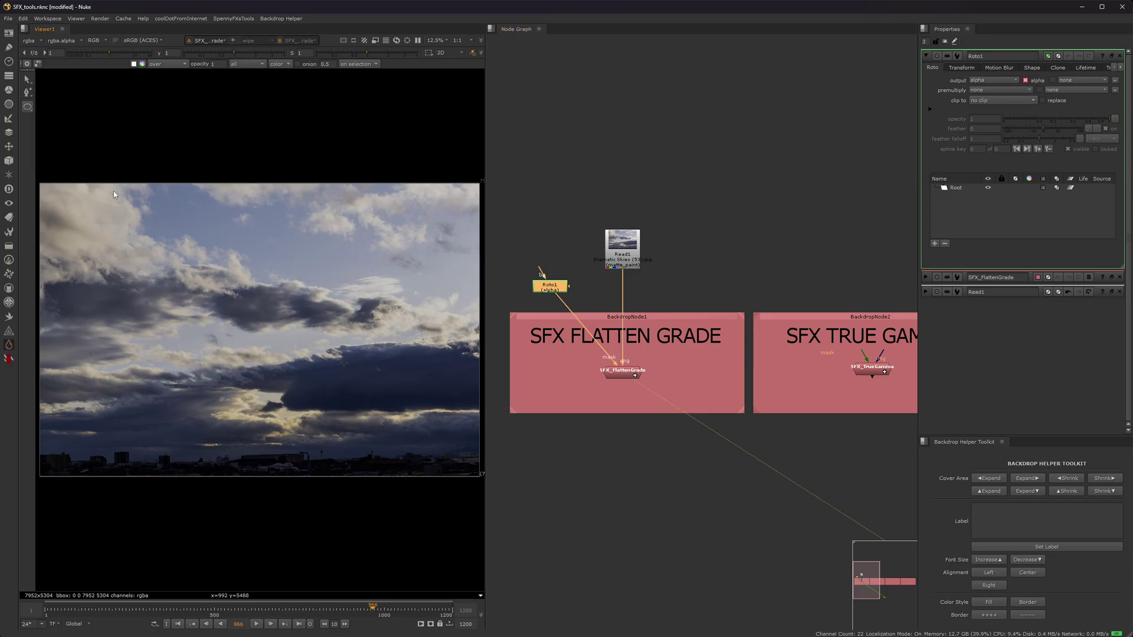
{"action": "left_click_drag", "start_coordinate": [127, 244], "coordinate": [360, 388]}
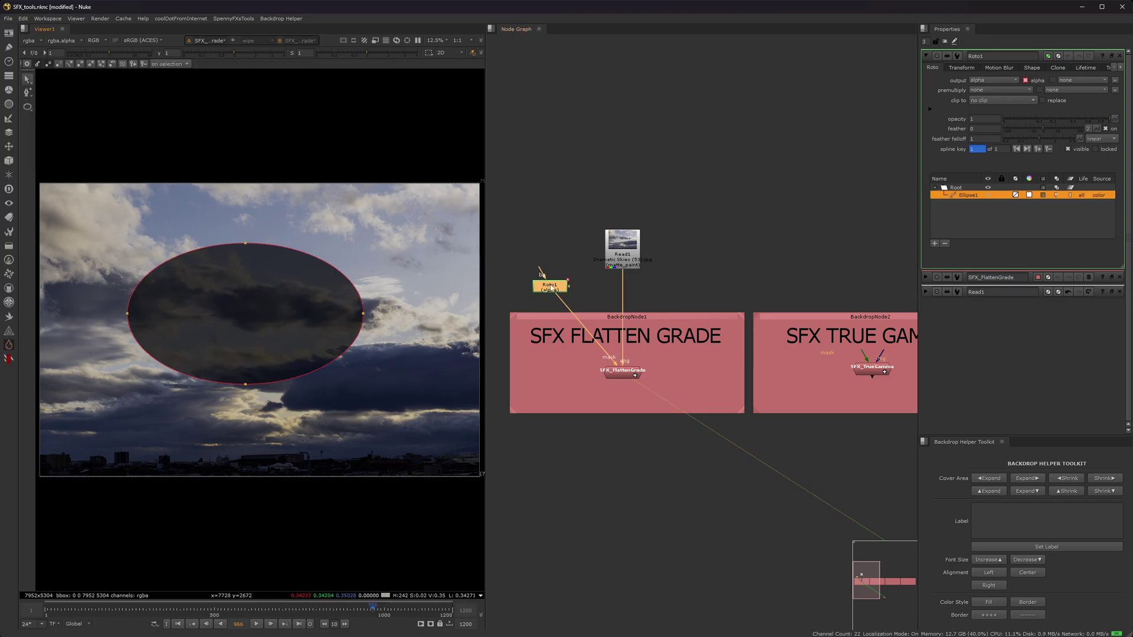
{"action": "key", "text": "b"}
{"action": "left_click_drag", "start_coordinate": [1003, 91], "coordinate": [822, 81]}
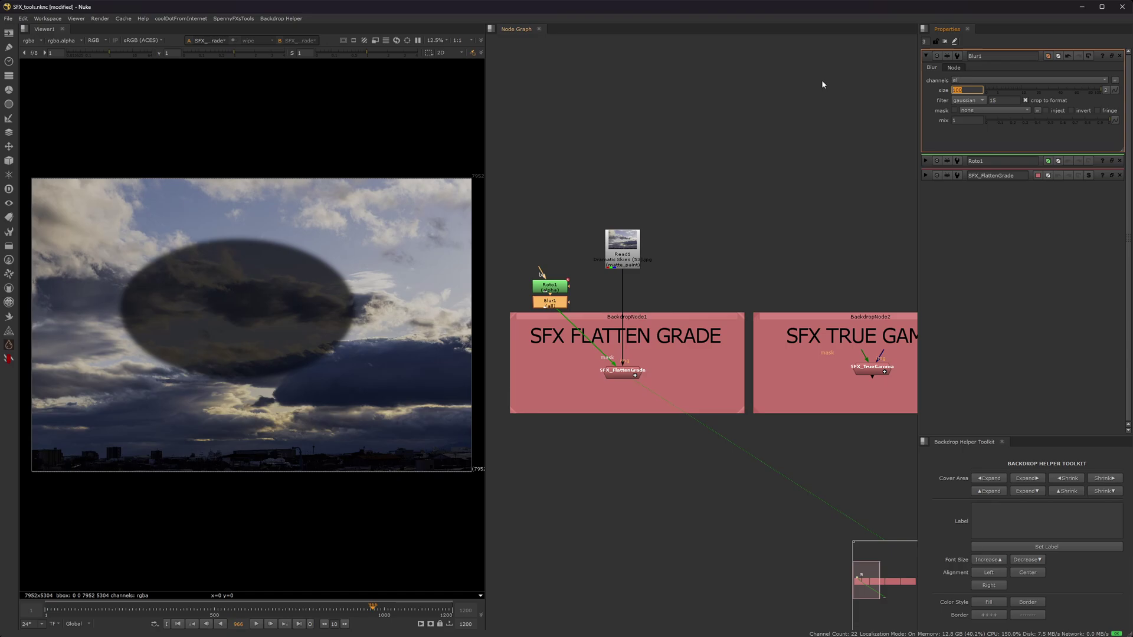
{"action": "key", "text": "Up"}
{"action": "key", "text": "Up"}
{"action": "key", "text": "Up"}
{"action": "key", "text": "Up"}
{"action": "key", "text": "Up"}
{"action": "key", "text": "Up"}
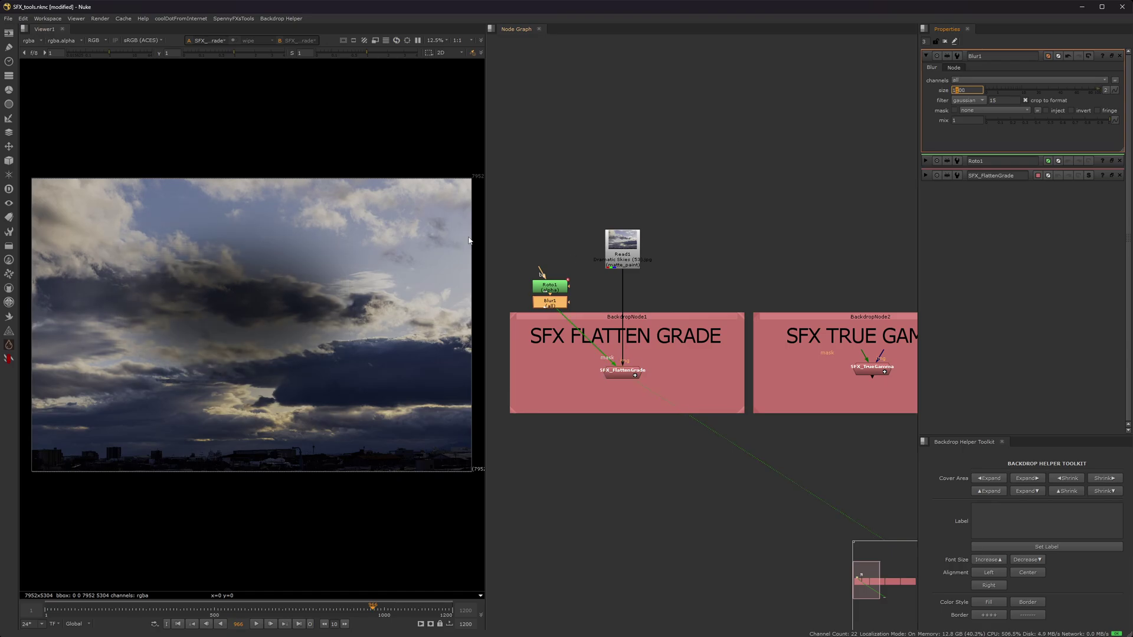
Reopen Roto1 and move the blurred ellipse mask from the upper clouds toward the lower dark cloud bank
{"action": "double_click", "coordinate": [544, 286]}
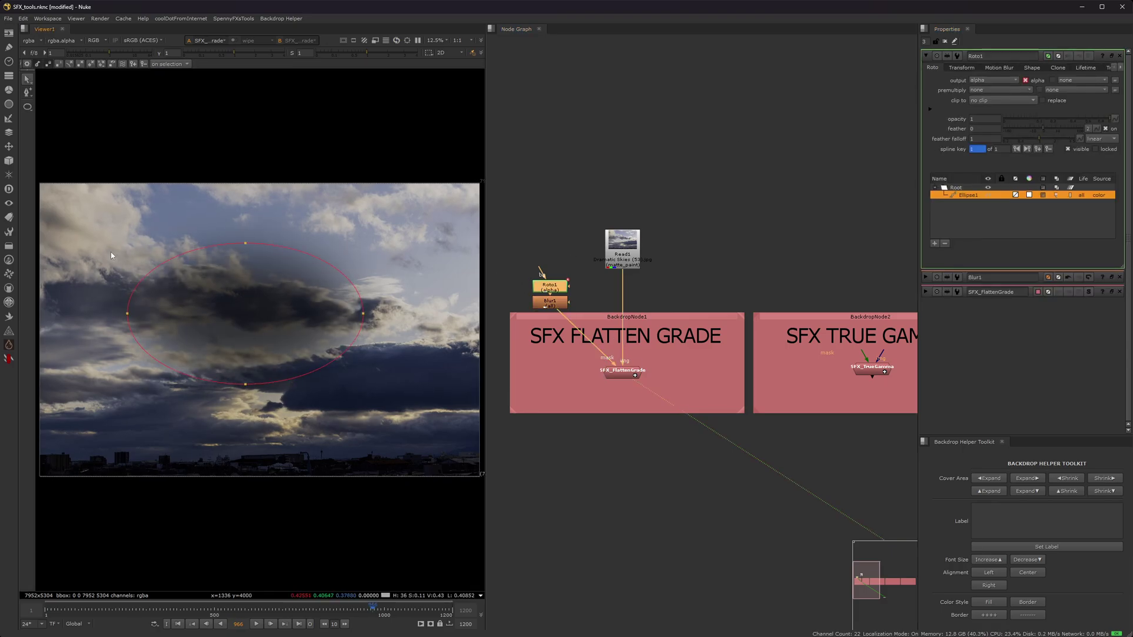
{"action": "left_click", "coordinate": [251, 290]}
{"action": "left_click_drag", "start_coordinate": [251, 290], "coordinate": [413, 376]}
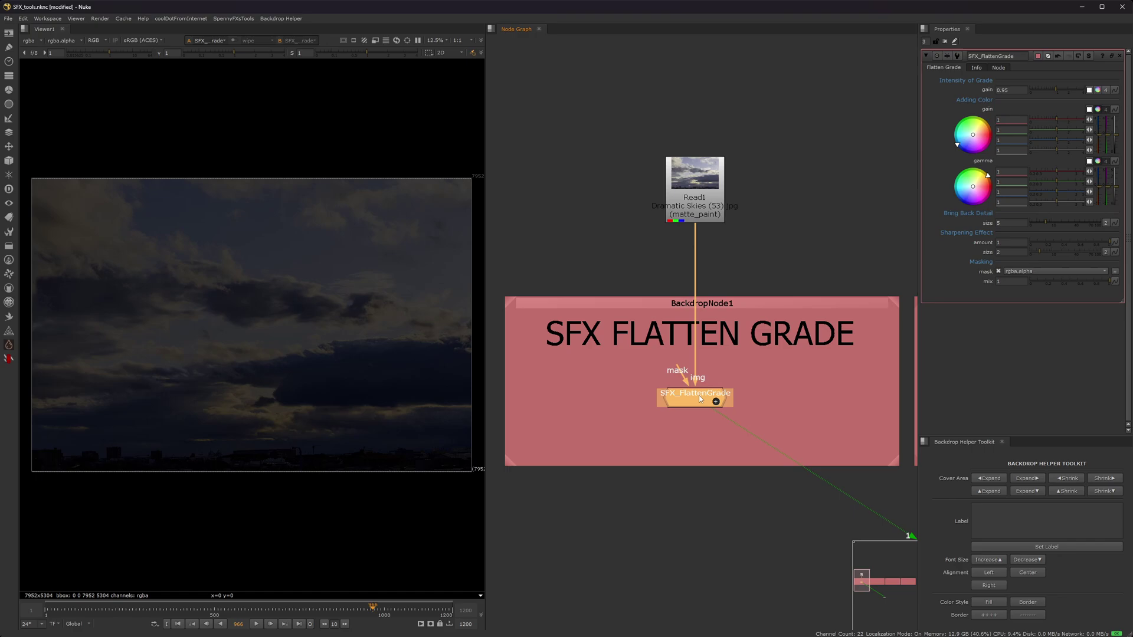
Look over the internal node tree of the SFX_FlattenGrade group and collapse it again
{"action": "scroll", "coordinate": [711, 406], "scroll_direction": "down", "scroll_amount": 10}
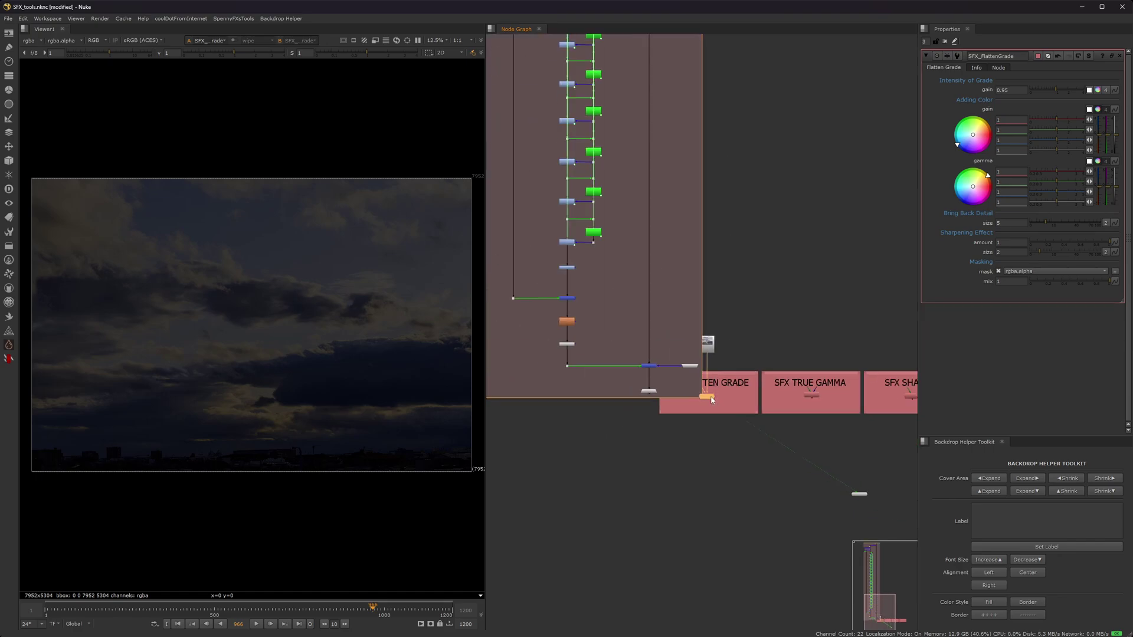
{"action": "scroll", "coordinate": [716, 406], "scroll_direction": "up", "scroll_amount": 10}
{"action": "left_click", "coordinate": [652, 251]}
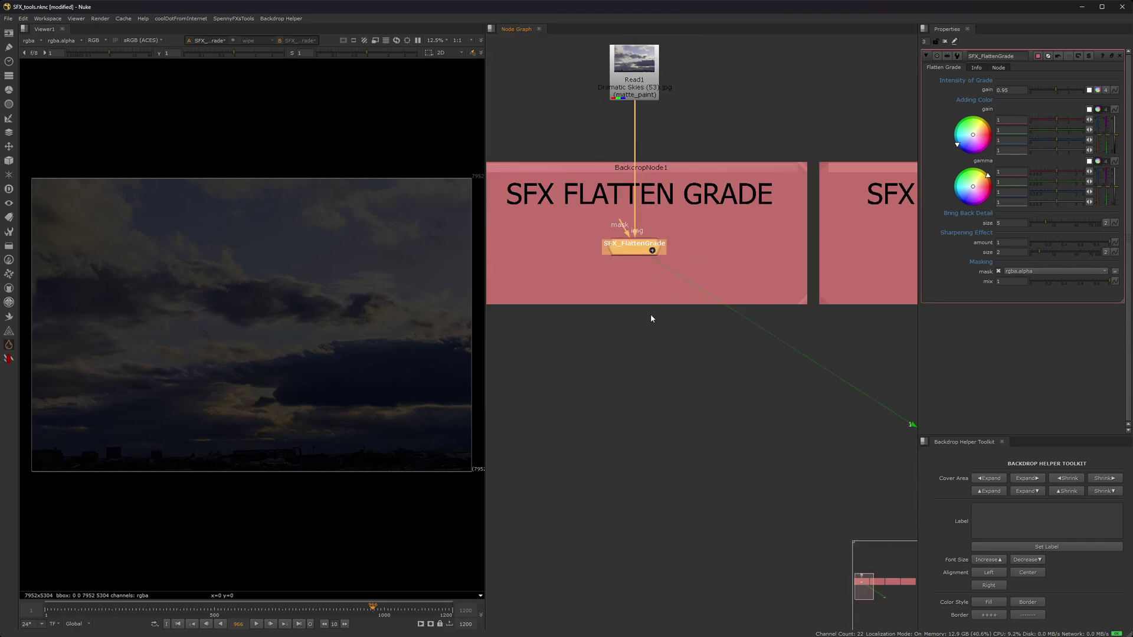
{"action": "left_click", "coordinate": [651, 338]}
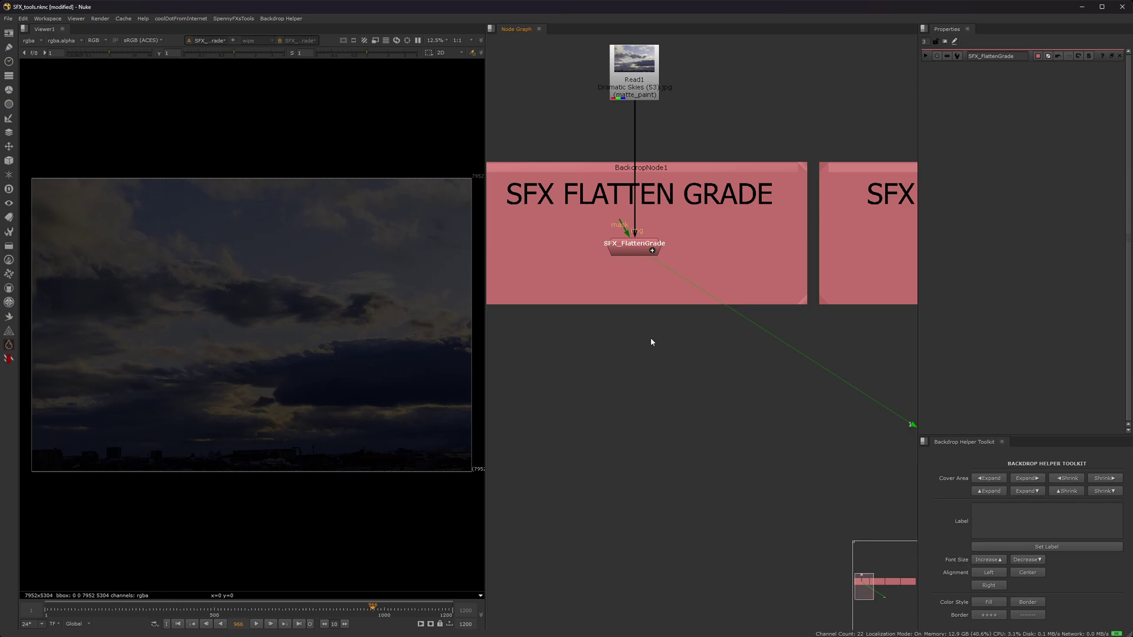
Toggle SFX_FlattenGrade off and on to compare the original sky with the flattened grade
{"action": "double_click", "coordinate": [637, 251]}
{"action": "key", "text": "d"}
{"action": "key", "text": "d"}
{"action": "key", "text": "d"}
{"action": "key", "text": "d"}
{"action": "key", "text": "d"}
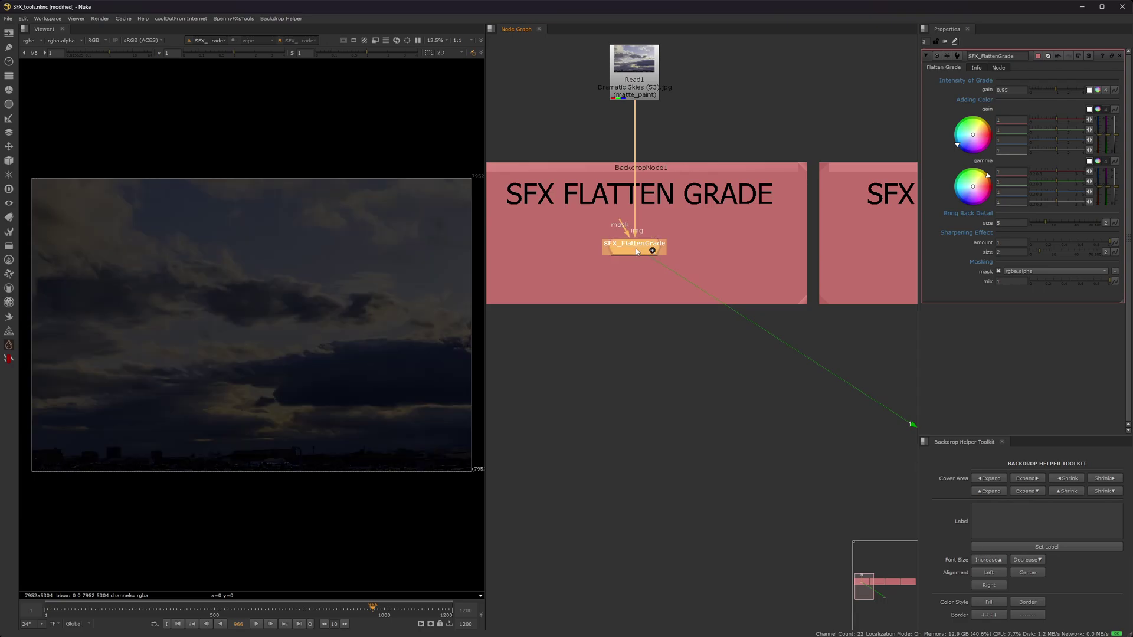
Move Read1 above SFX_TrueGamma, connect it to the img input and view the SFX_TrueGamma output
{"action": "middle_click_drag", "start_coordinate": [698, 189], "coordinate": [603, 216]}
{"action": "scroll", "coordinate": [604, 216], "scroll_direction": "down", "scroll_amount": 2}
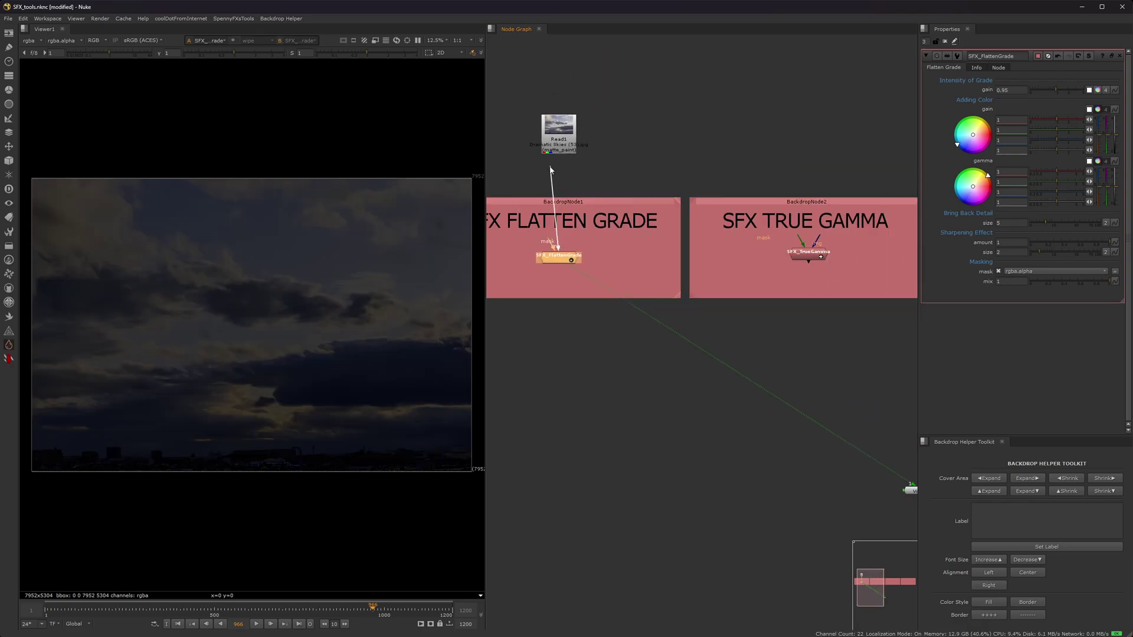
{"action": "scroll", "coordinate": [680, 198], "scroll_direction": "down", "scroll_amount": 1}
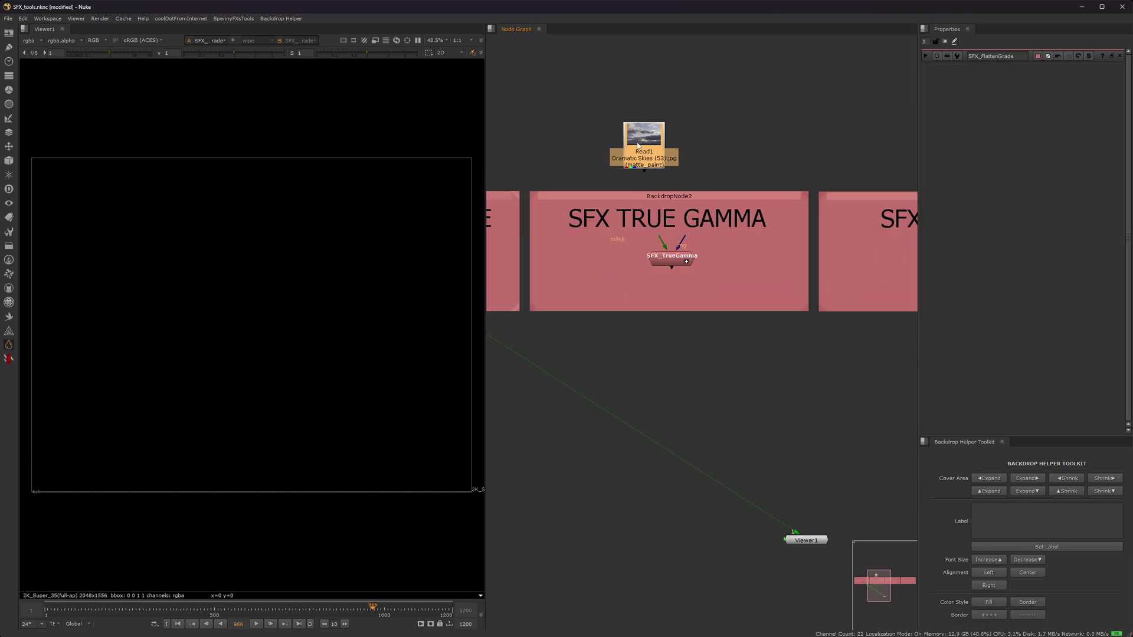
{"action": "left_click_drag", "start_coordinate": [638, 146], "coordinate": [667, 137]}
{"action": "scroll", "coordinate": [689, 243], "scroll_direction": "up", "scroll_amount": 2}
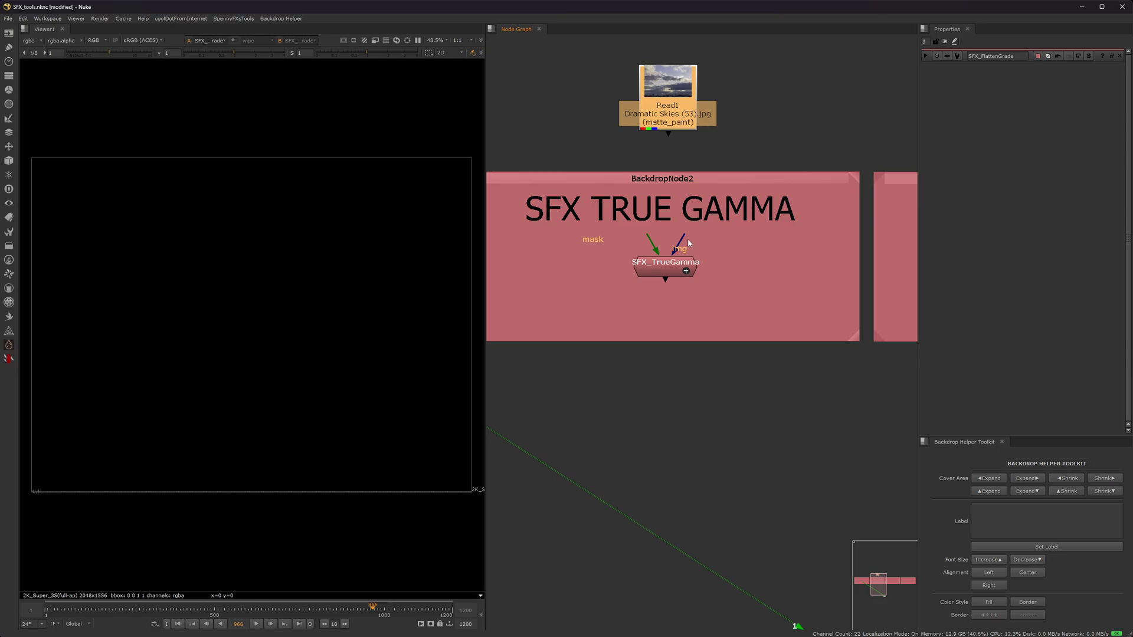
{"action": "left_click_drag", "start_coordinate": [683, 239], "coordinate": [682, 115]}
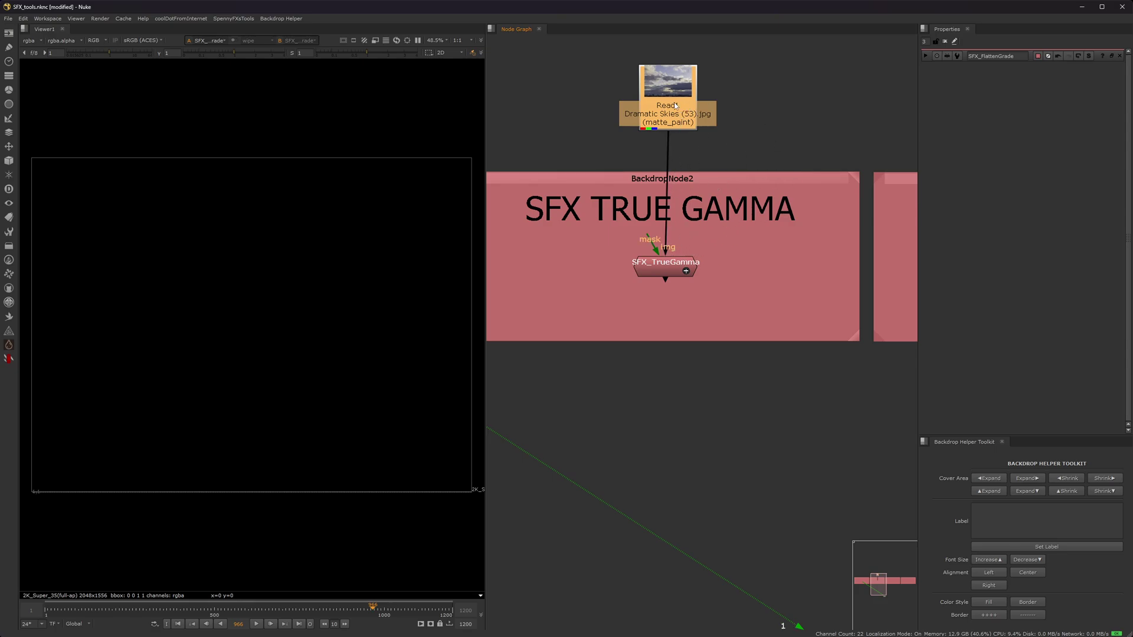
{"action": "left_click", "coordinate": [668, 267]}
{"action": "key", "text": "1"}
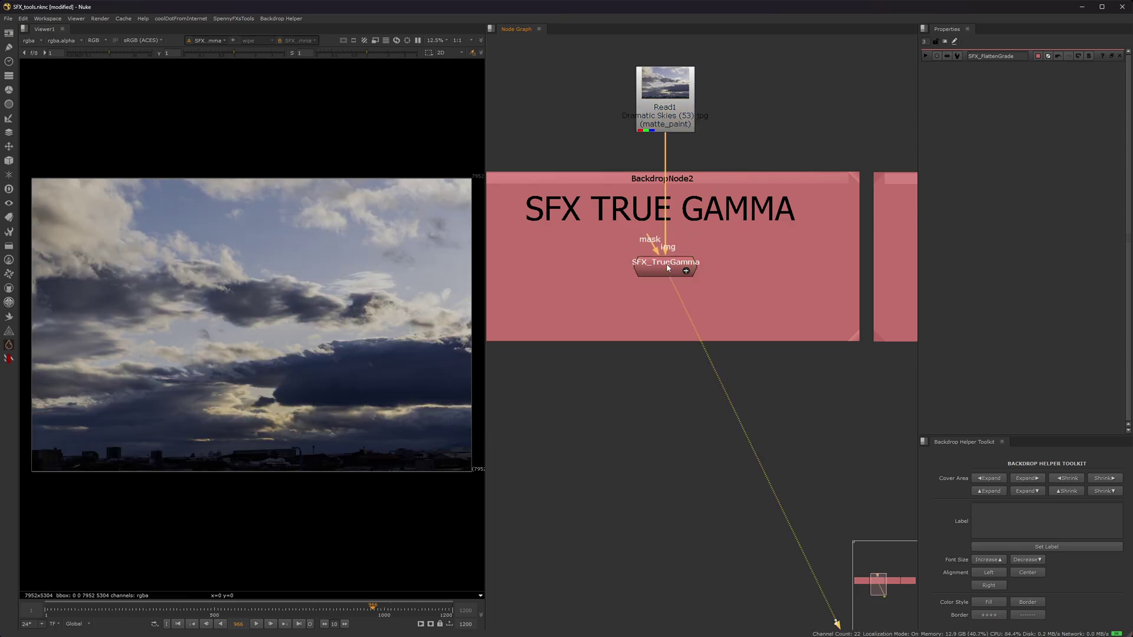
Expand the SFX_TrueGamma group and examine the Colorspace9 and Colorspace10 settings around its Gamma node
{"action": "double_click", "coordinate": [668, 268]}
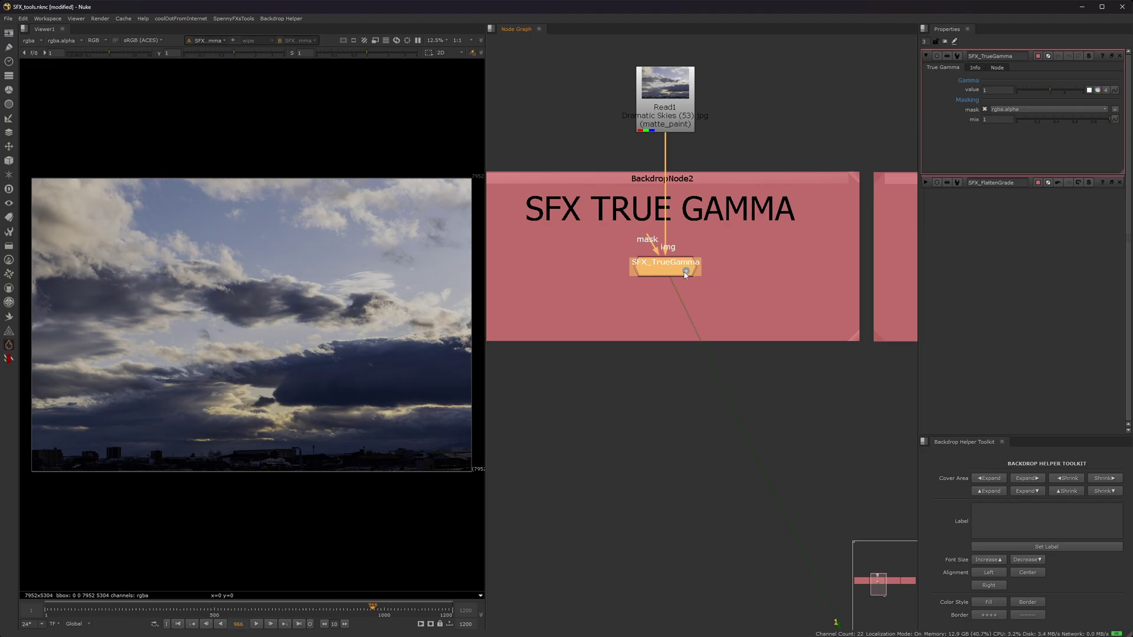
{"action": "left_click", "coordinate": [686, 271]}
{"action": "middle_click_drag", "start_coordinate": [719, 313], "coordinate": [738, 329]}
{"action": "scroll", "coordinate": [739, 328], "scroll_direction": "down", "scroll_amount": 3}
{"action": "scroll", "coordinate": [643, 256], "scroll_direction": "up", "scroll_amount": 3}
{"action": "middle_click_drag", "start_coordinate": [642, 256], "coordinate": [732, 273]}
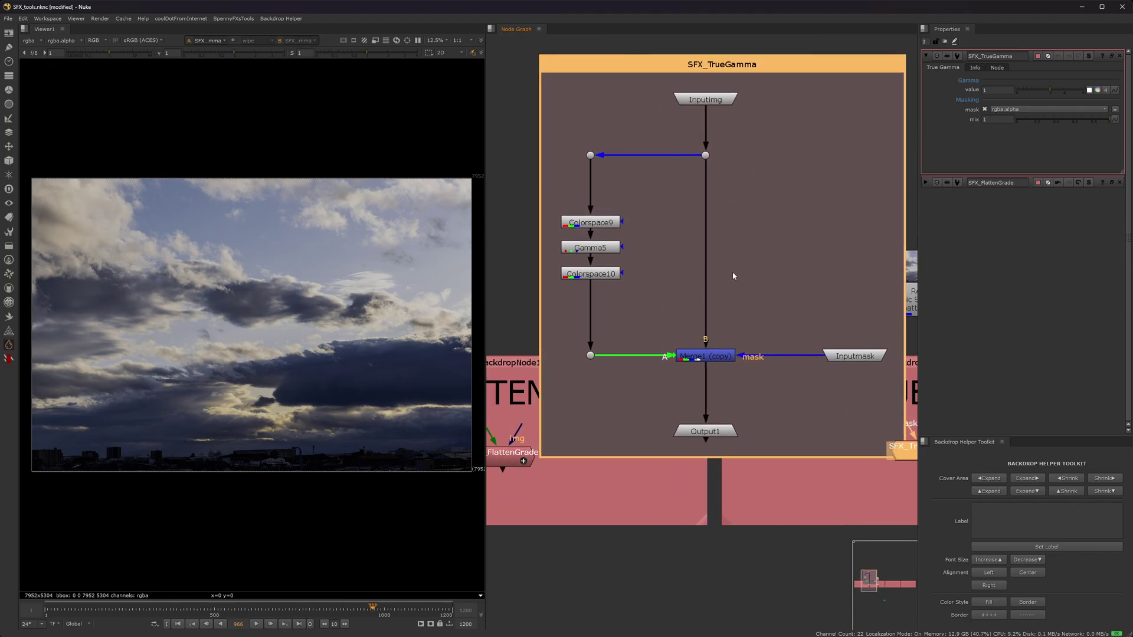
{"action": "double_click", "coordinate": [611, 222]}
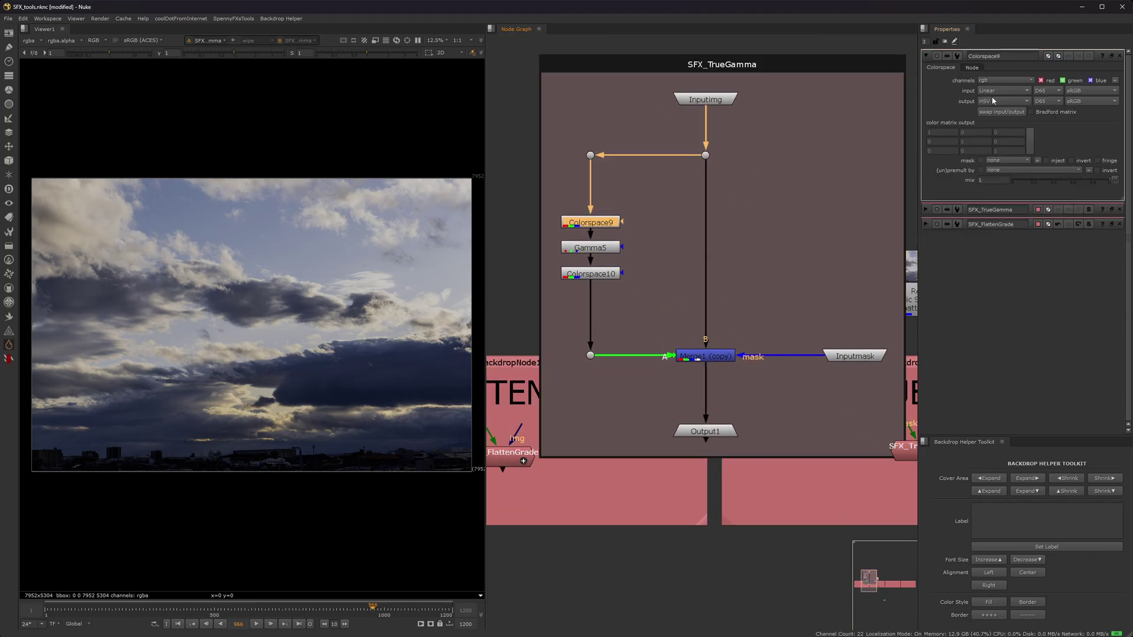
{"action": "double_click", "coordinate": [599, 274]}
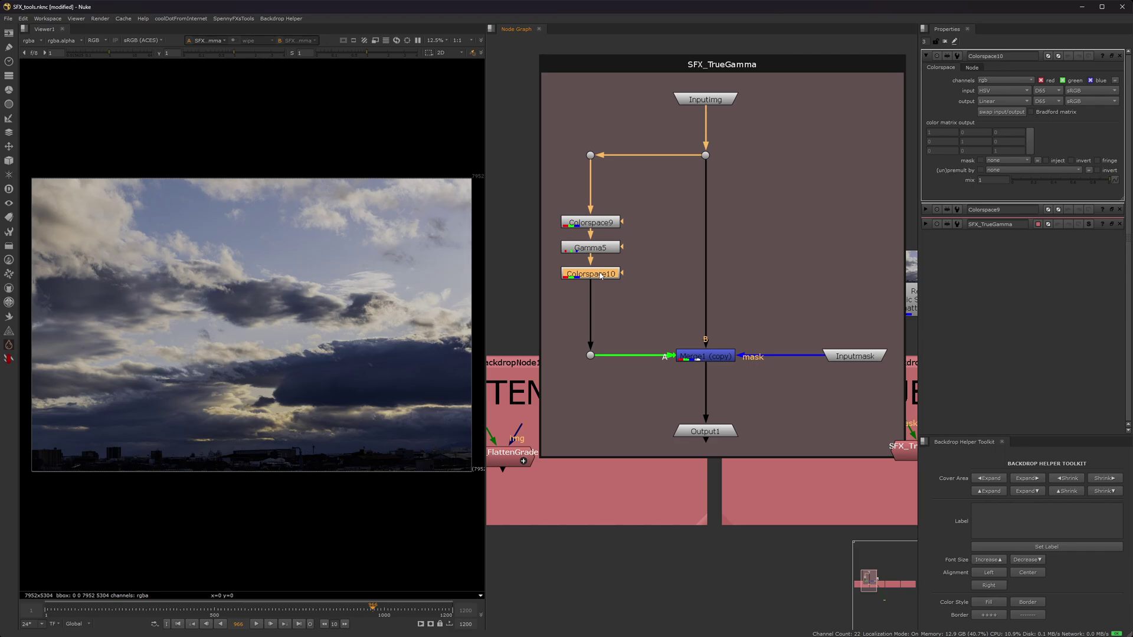
{"action": "scroll", "coordinate": [736, 227], "scroll_direction": "down", "scroll_amount": 5}
{"action": "middle_click_drag", "start_coordinate": [753, 284], "coordinate": [647, 239]}
{"action": "scroll", "coordinate": [674, 260], "scroll_direction": "up", "scroll_amount": 3}
{"action": "left_click", "coordinate": [746, 287]}
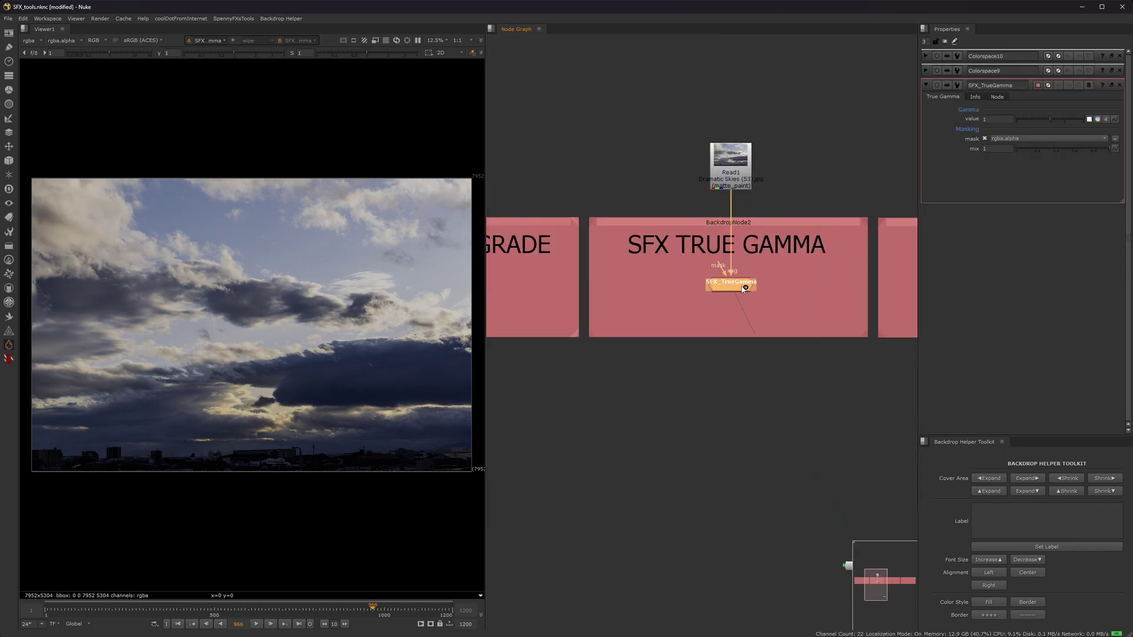
Try different SFX_TrueGamma gamma values, including 2.2, and reset the value to 1
{"action": "left_click_drag", "start_coordinate": [1048, 121], "coordinate": [1042, 123]}
{"action": "left_click", "coordinate": [1042, 120], "text": "ctrl"}
{"action": "left_click", "coordinate": [1056, 119]}
{"action": "left_click_drag", "start_coordinate": [1057, 122], "coordinate": [1067, 119]}
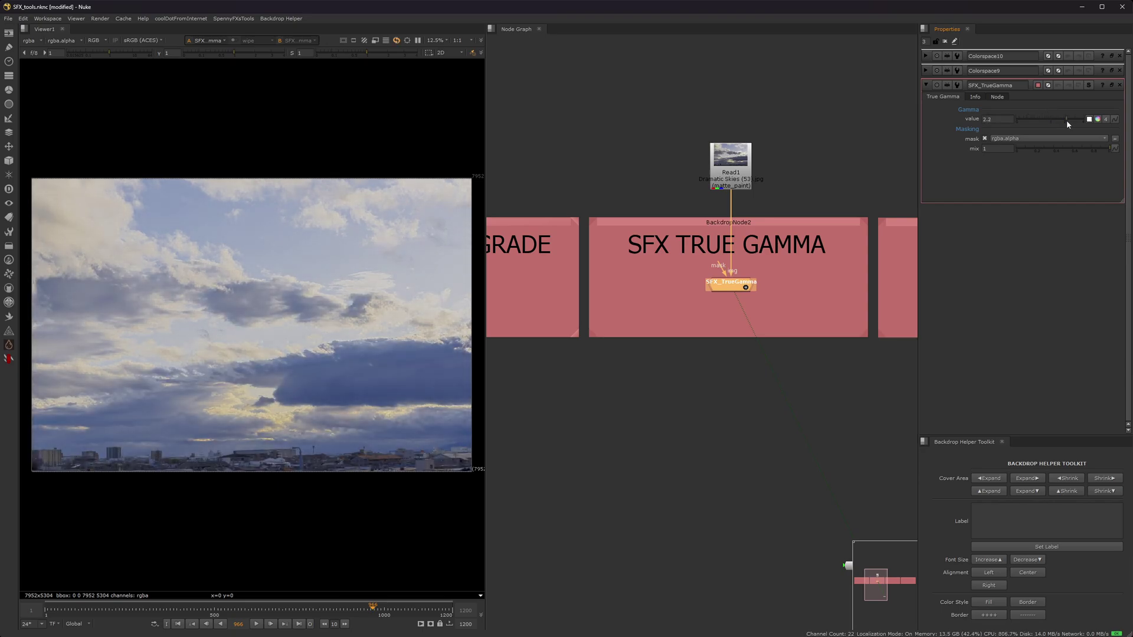
{"action": "left_click", "coordinate": [1033, 122], "text": "ctrl"}
Add a Grade node beside SFX_TrueGamma, connect it to Read1 and lower the gamma on both nodes
{"action": "scroll", "coordinate": [776, 288], "scroll_direction": "up", "scroll_amount": 2}
{"action": "middle_click_drag", "start_coordinate": [777, 288], "coordinate": [741, 303]}
{"action": "left_click", "coordinate": [762, 299]}
{"action": "key", "text": "g"}
{"action": "left_click", "coordinate": [756, 279]}
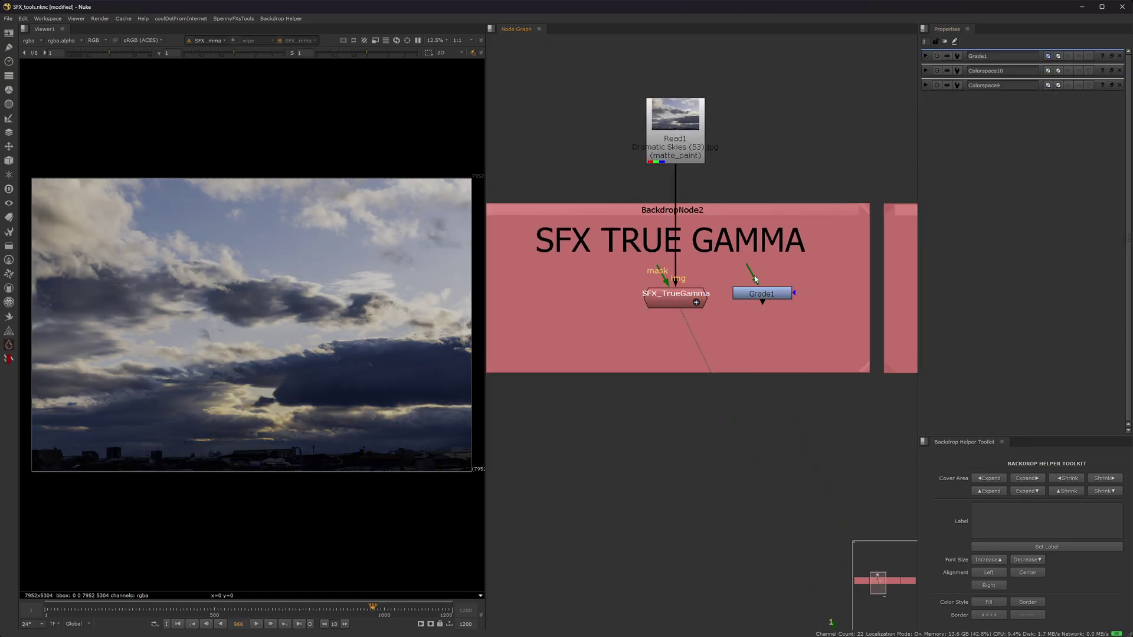
{"action": "mouse_move", "coordinate": [756, 279]}
{"action": "left_mouse_down"}
{"action": "mouse_move", "coordinate": [688, 150]}
{"action": "mouse_move", "coordinate": [728, 212]}
{"action": "mouse_move", "coordinate": [683, 152]}
{"action": "mouse_move", "coordinate": [764, 304]}
{"action": "left_mouse_up"}
{"action": "double_click", "coordinate": [758, 293]}
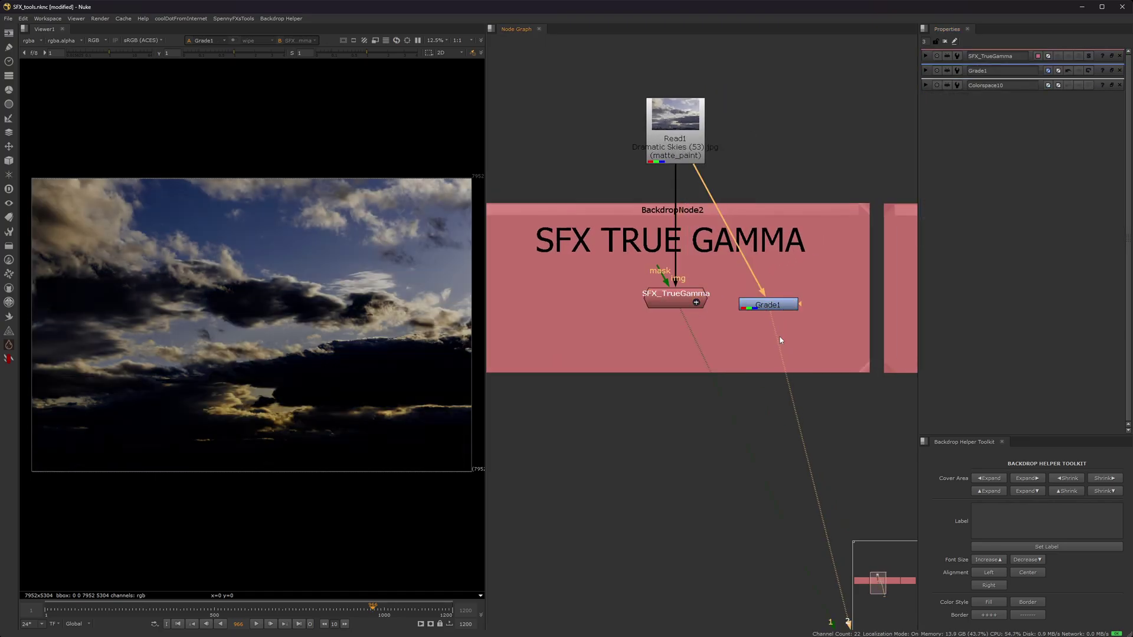
Switch the viewer between Grade1 and SFX_TrueGamma to compare how each handles the darkened gamma
{"action": "key", "text": "1"}
{"action": "key", "text": "2"}
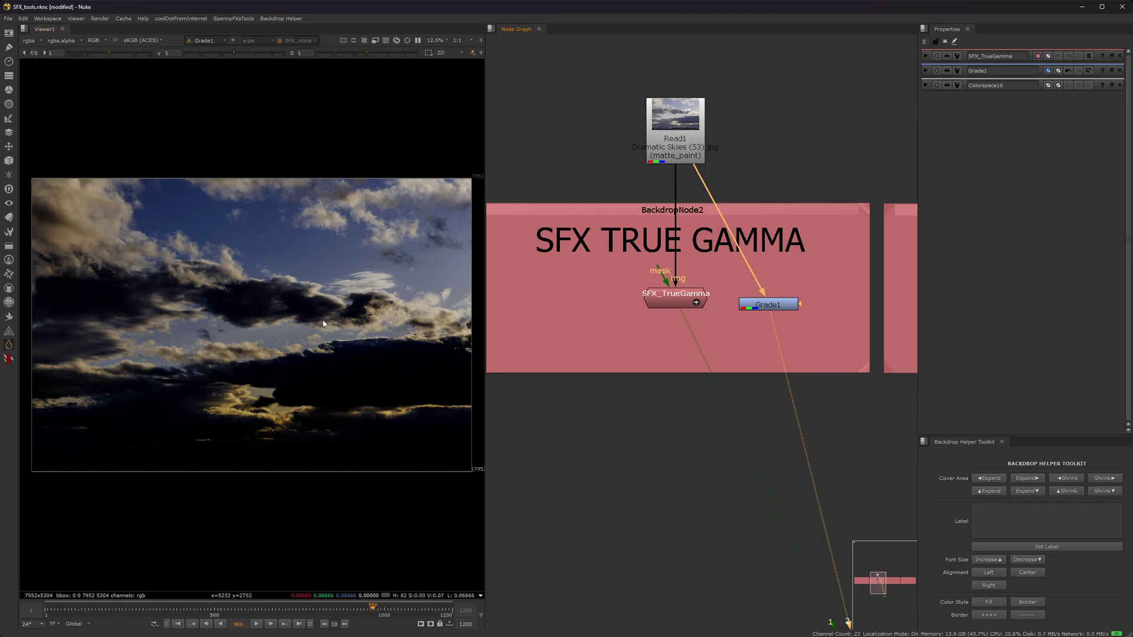
{"action": "key", "text": "1"}
{"action": "double_click", "coordinate": [677, 306]}
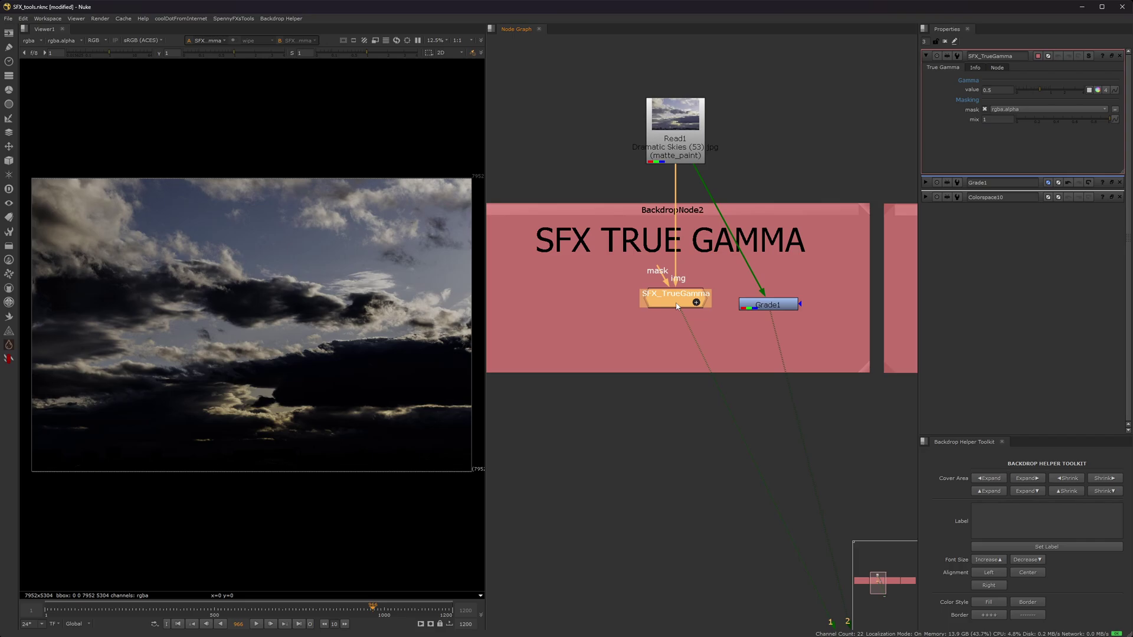
{"action": "left_click", "coordinate": [678, 309]}
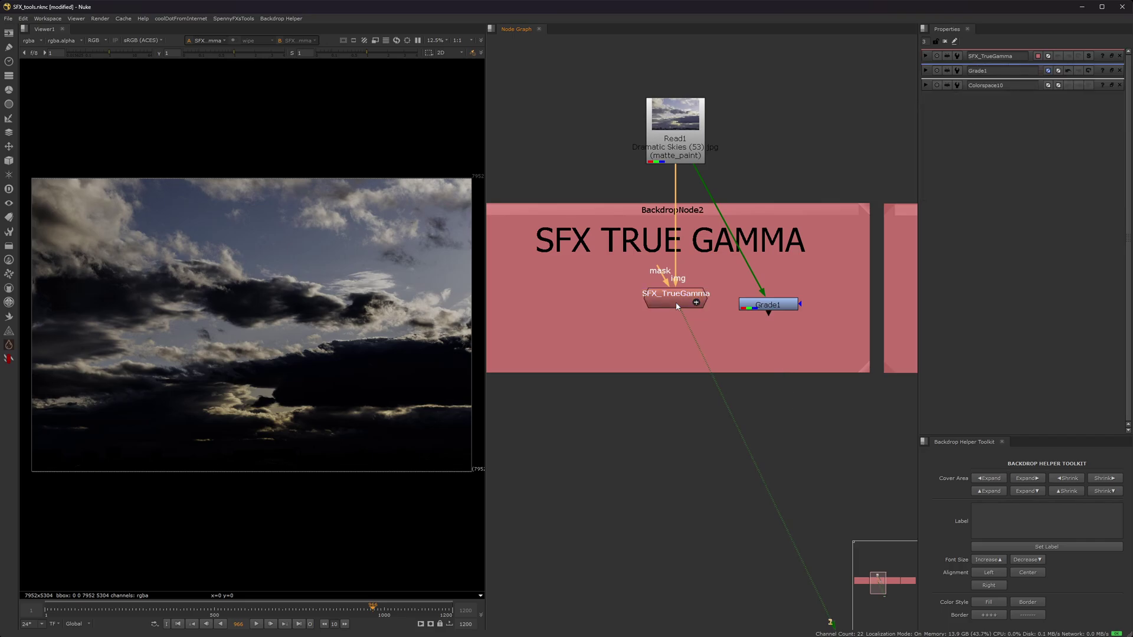
{"action": "key", "text": "2"}
Raise the gamma on SFX_TrueGamma and Grade1, and compare their brightened results and gamma settings
{"action": "left_click", "coordinate": [679, 304]}
{"action": "left_click", "coordinate": [638, 337]}
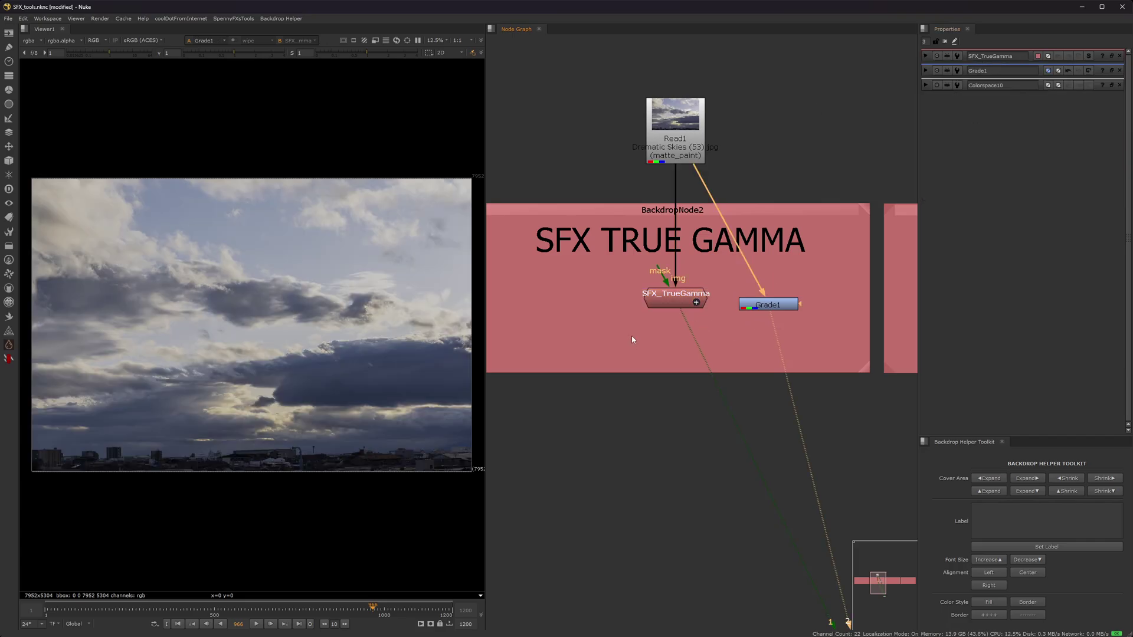
{"action": "key", "text": "1"}
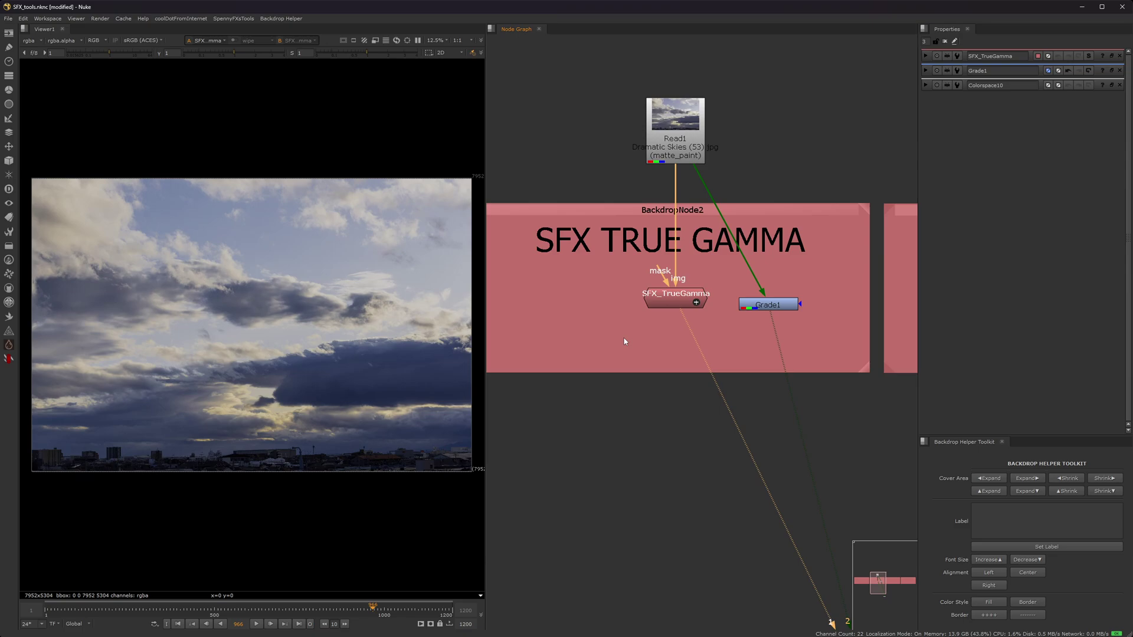
{"action": "double_click", "coordinate": [675, 299]}
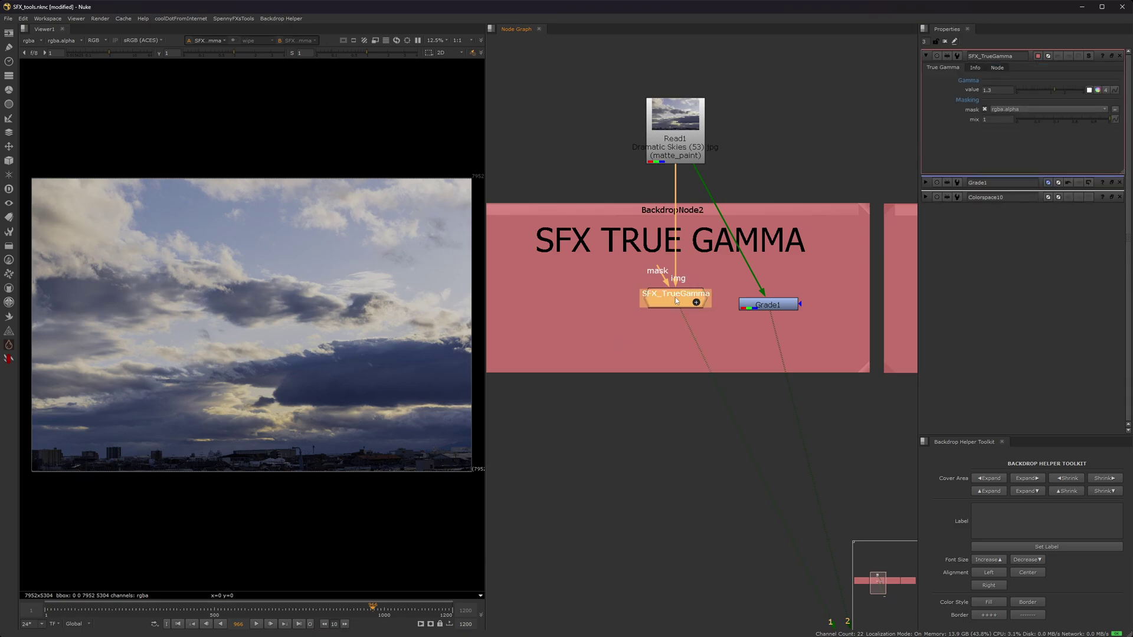
{"action": "left_click", "coordinate": [644, 337]}
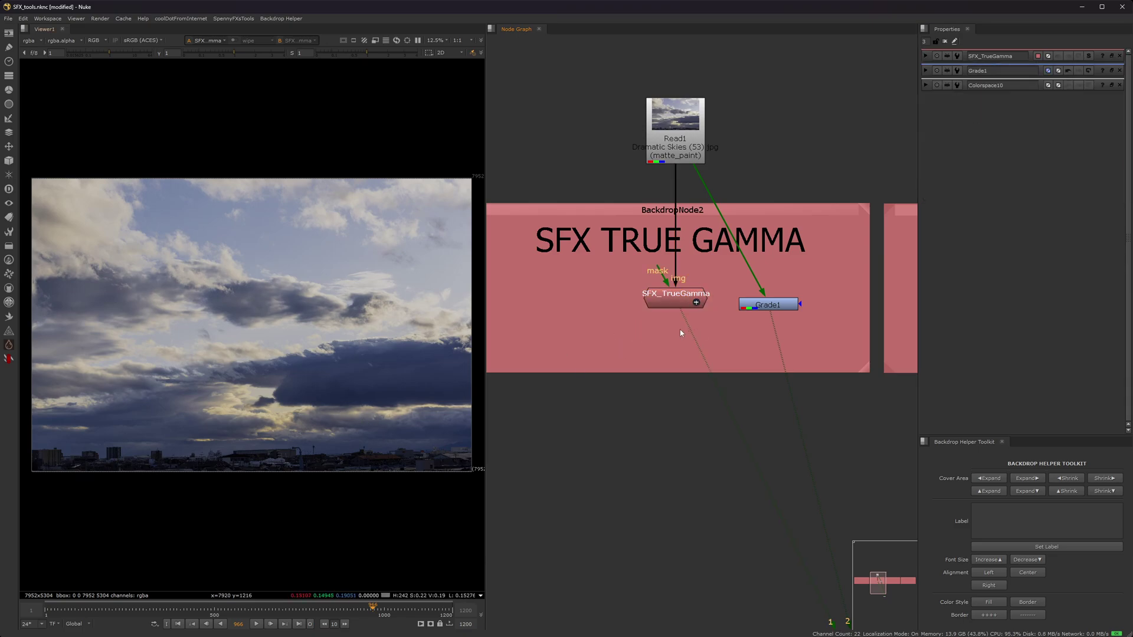
{"action": "key", "text": "2"}
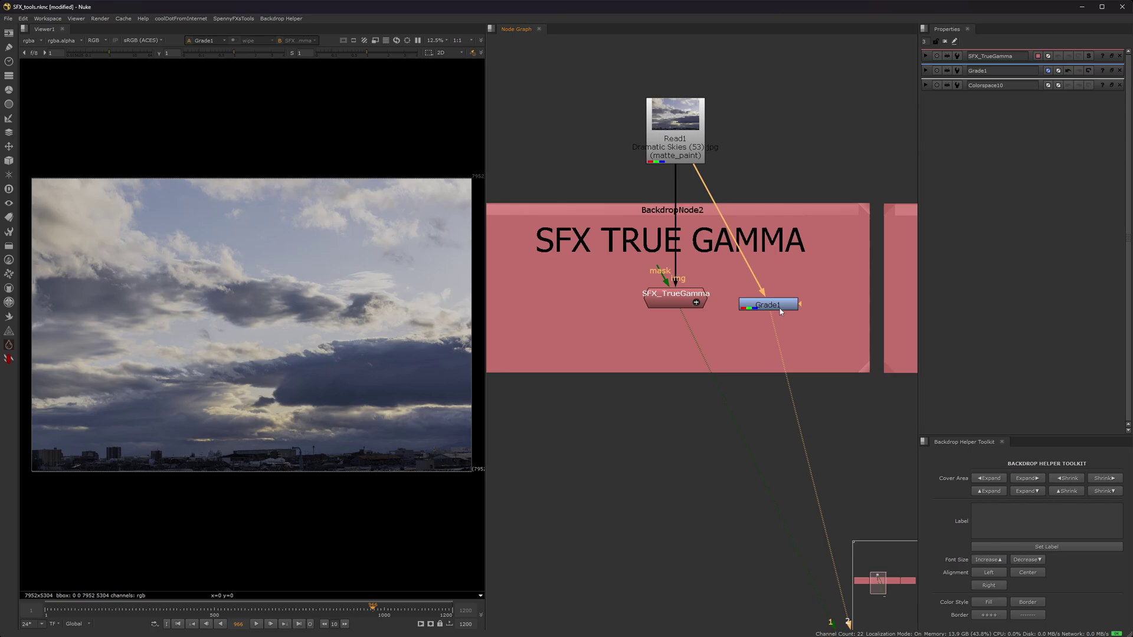
{"action": "double_click", "coordinate": [780, 310]}
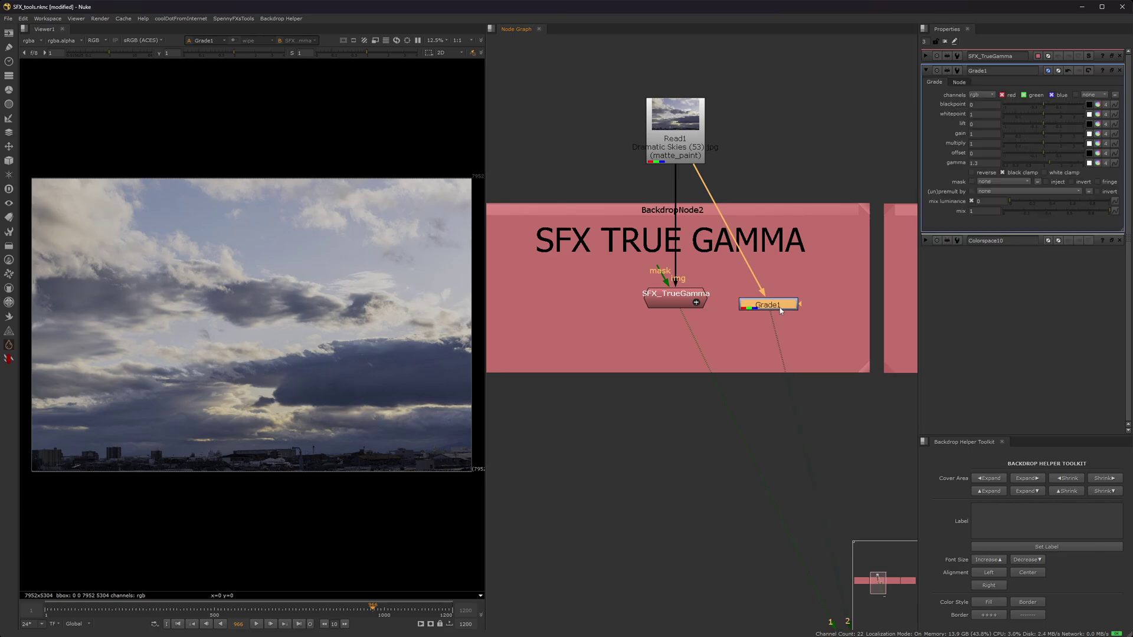
Toggle Grade1 off and on, and alternate the viewer between it and SFX_TrueGamma to compare the colors
{"action": "key", "text": "d"}
{"action": "key", "text": "d"}
{"action": "left_click", "coordinate": [726, 342]}
{"action": "key", "text": "1"}
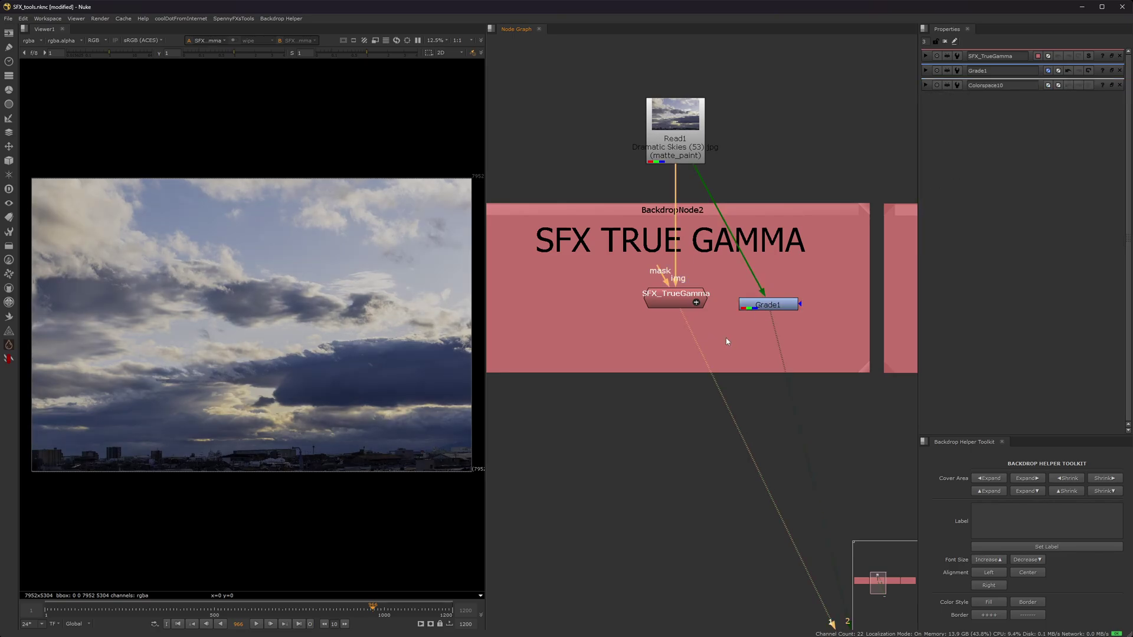
{"action": "key", "text": "2"}
{"action": "key", "text": "1"}
{"action": "key", "text": "2"}
{"action": "key", "text": "1"}
{"action": "key", "text": "2"}
Delete the Grade1 comparison node
{"action": "double_click", "coordinate": [761, 305]}
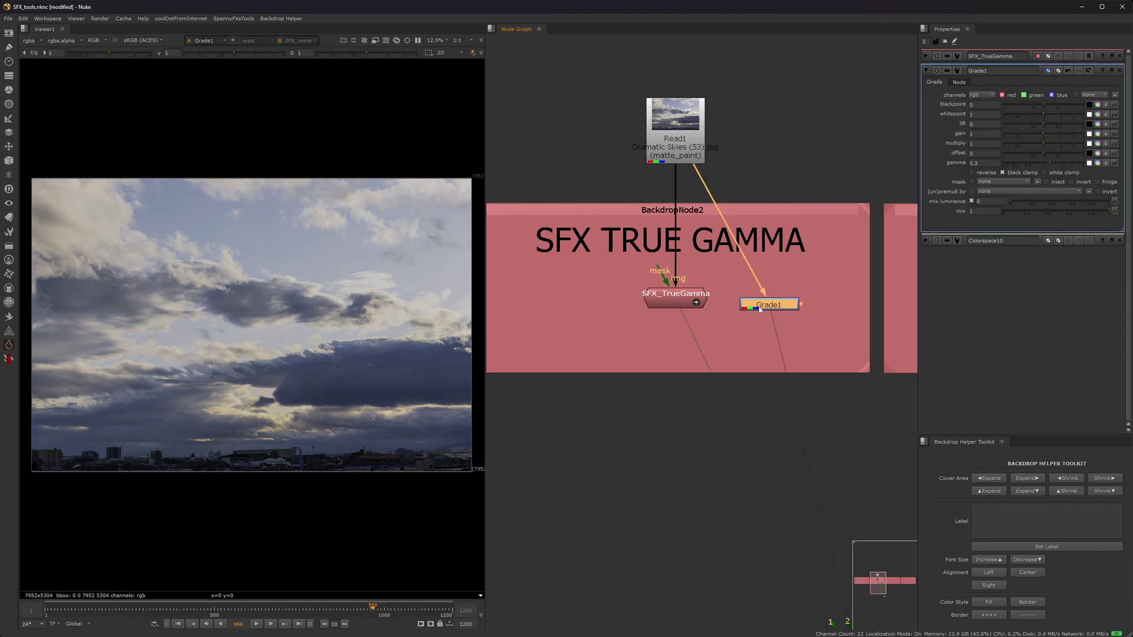
{"action": "key", "text": "Delete"}
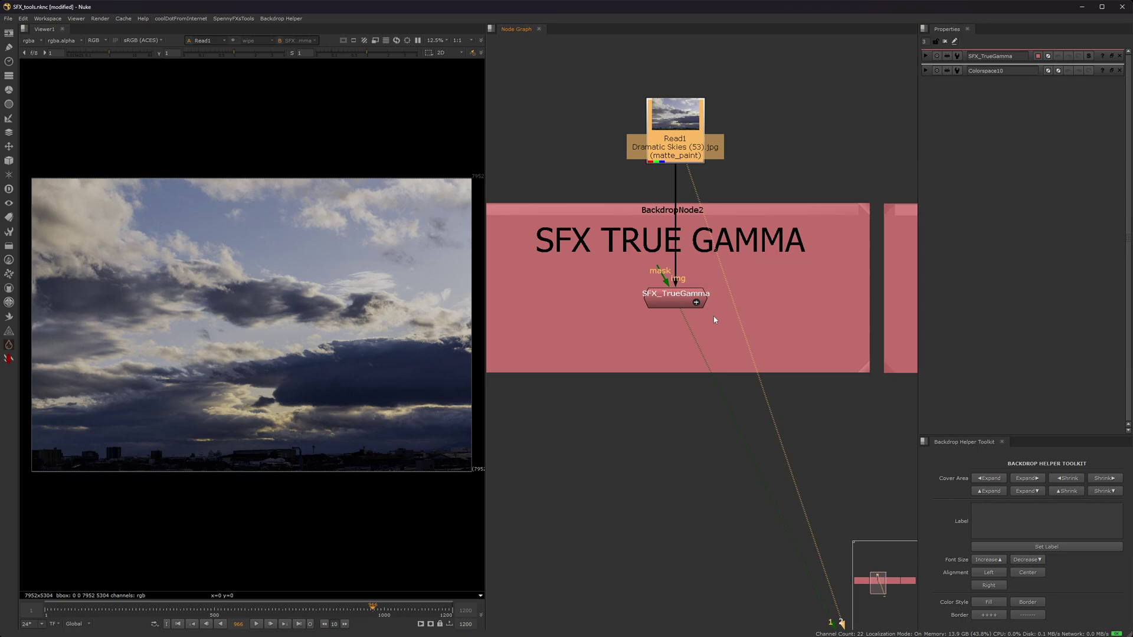
Display the original Read1 sky image above SFX_Sharpen in the viewer
{"action": "double_click", "coordinate": [677, 305]}
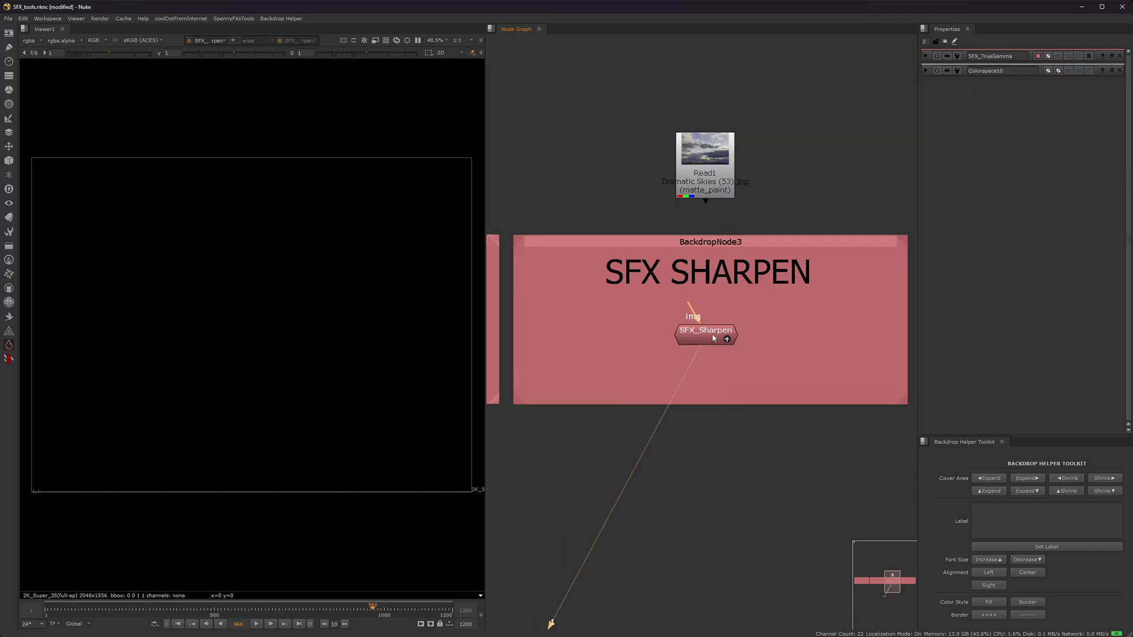
{"action": "left_click", "coordinate": [713, 338]}
{"action": "left_click", "coordinate": [711, 177]}
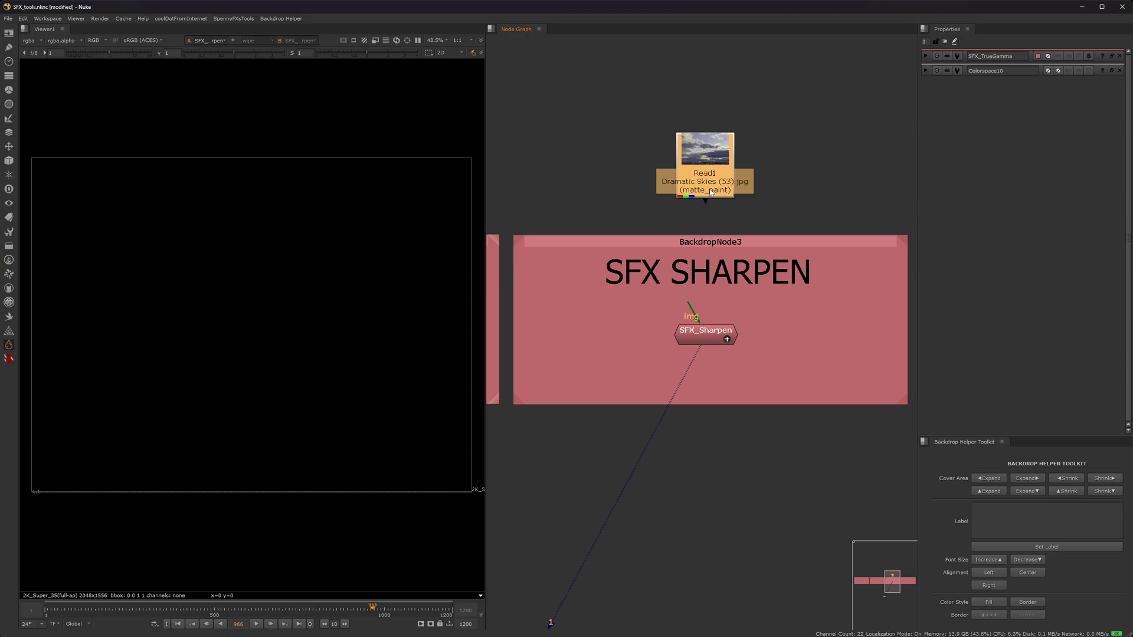
{"action": "key", "text": "1"}
Expand the SFX_Sharpen group and examine the settings of Log2Lin3, Log2Lin4 and the group itself
{"action": "left_click", "coordinate": [727, 339]}
{"action": "middle_click_drag", "start_coordinate": [671, 295], "coordinate": [686, 323]}
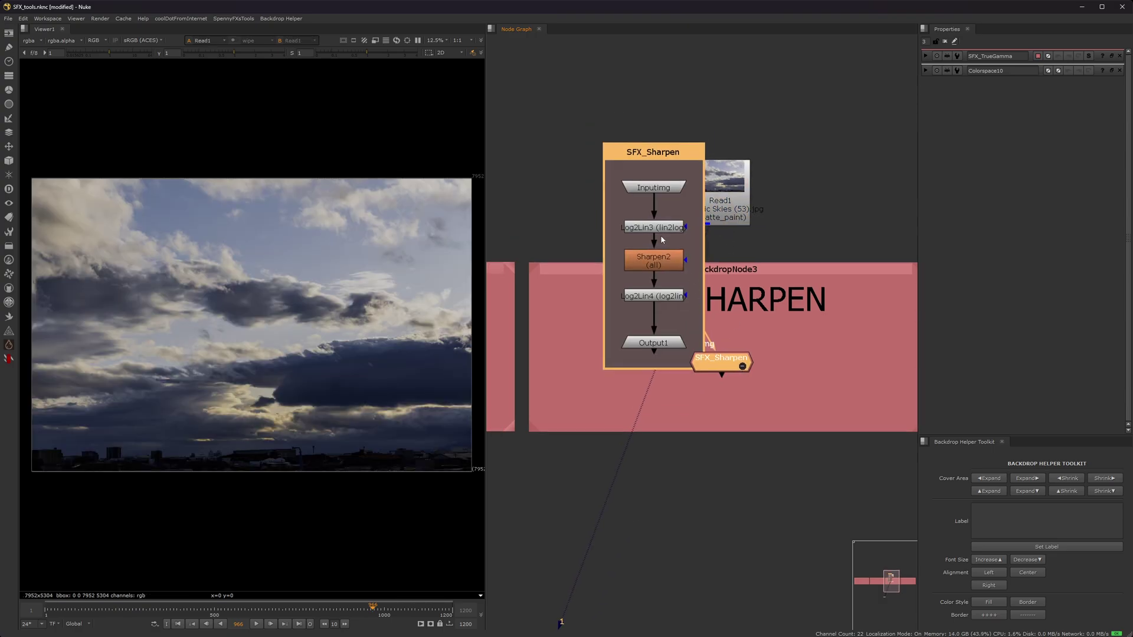
{"action": "double_click", "coordinate": [660, 231]}
{"action": "left_click", "coordinate": [672, 299]}
{"action": "double_click", "coordinate": [673, 298]}
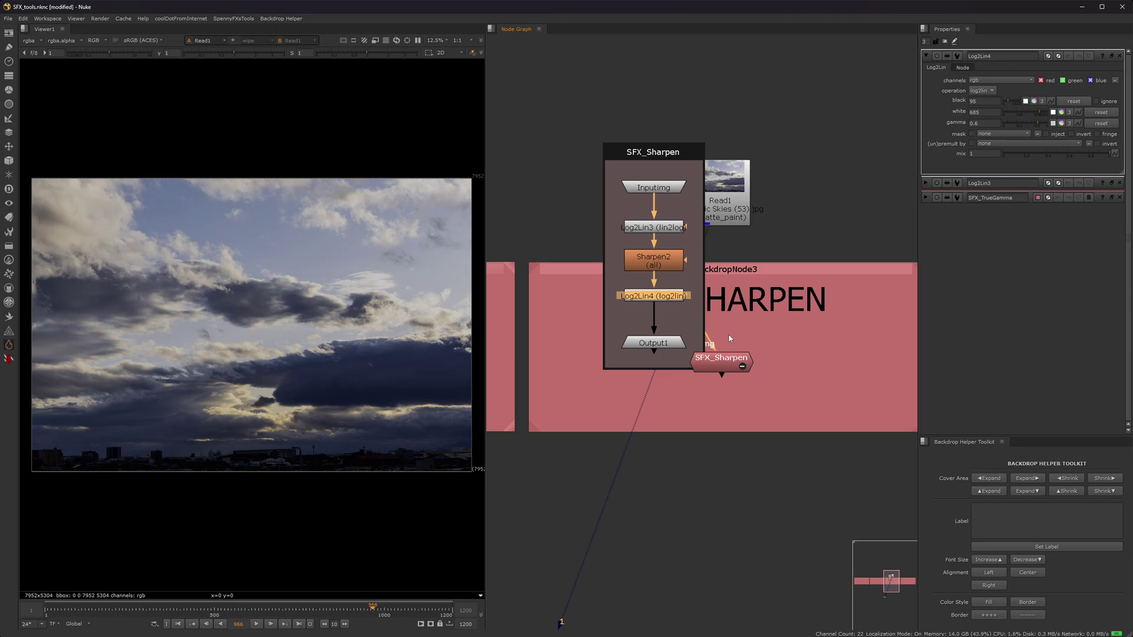
{"action": "double_click", "coordinate": [744, 368]}
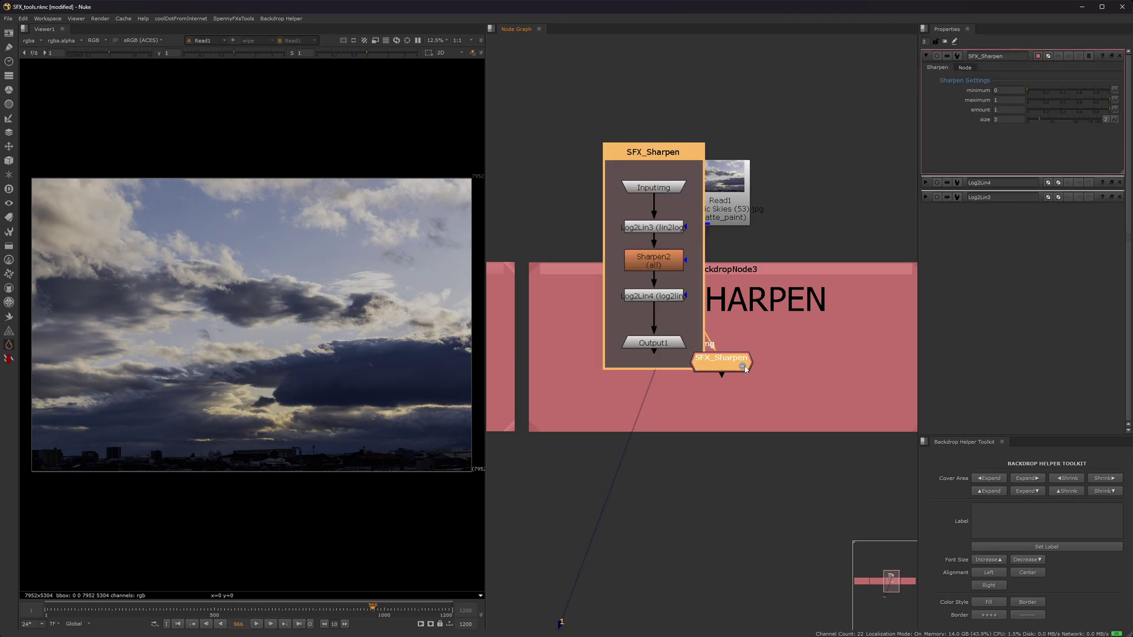
Review the Log2Lin3 and Log2Lin4 conversion settings around Sharpen2, and collapse the SFX_Sharpen group
{"action": "scroll", "coordinate": [673, 254], "scroll_direction": "up", "scroll_amount": 3}
{"action": "double_click", "coordinate": [662, 196]}
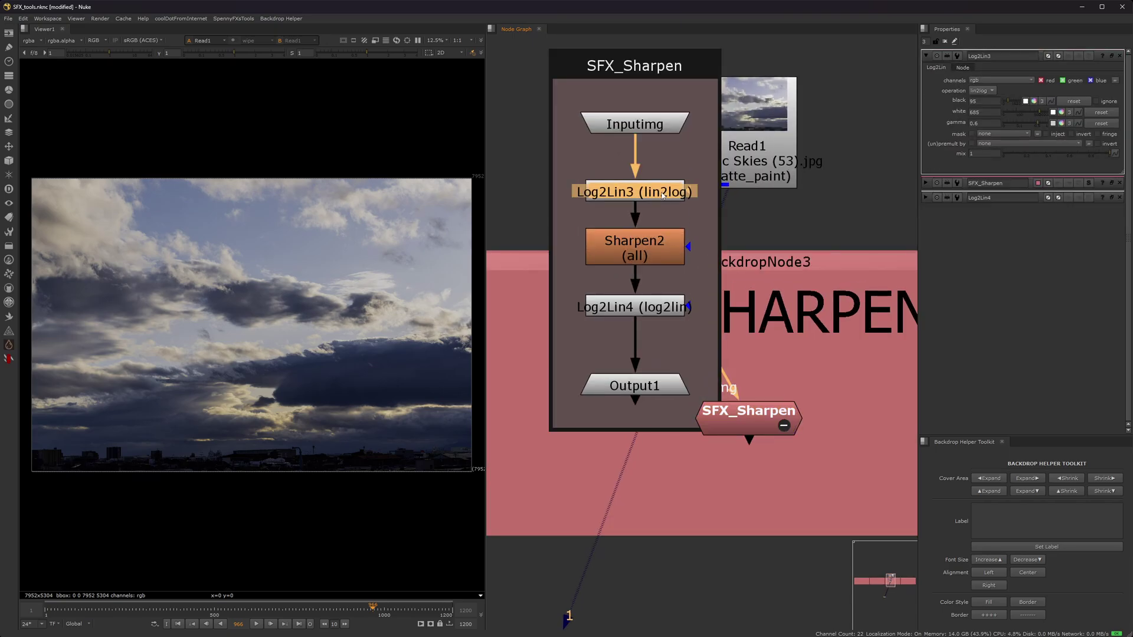
{"action": "double_click", "coordinate": [656, 304]}
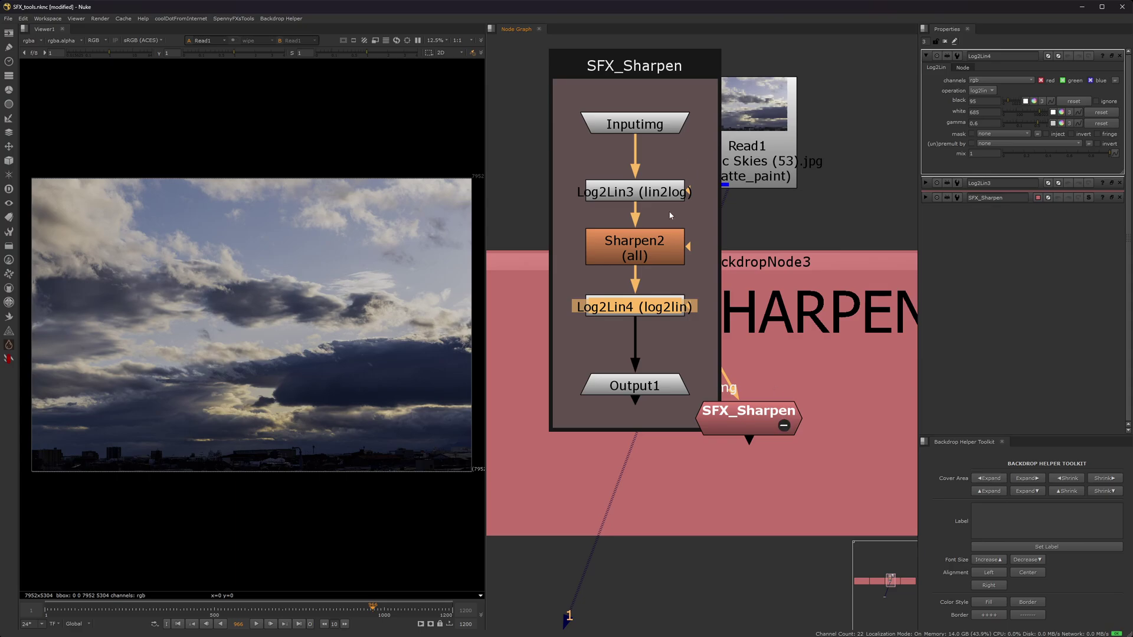
{"action": "left_click", "coordinate": [691, 152]}
{"action": "left_click_drag", "start_coordinate": [691, 152], "coordinate": [552, 334]}
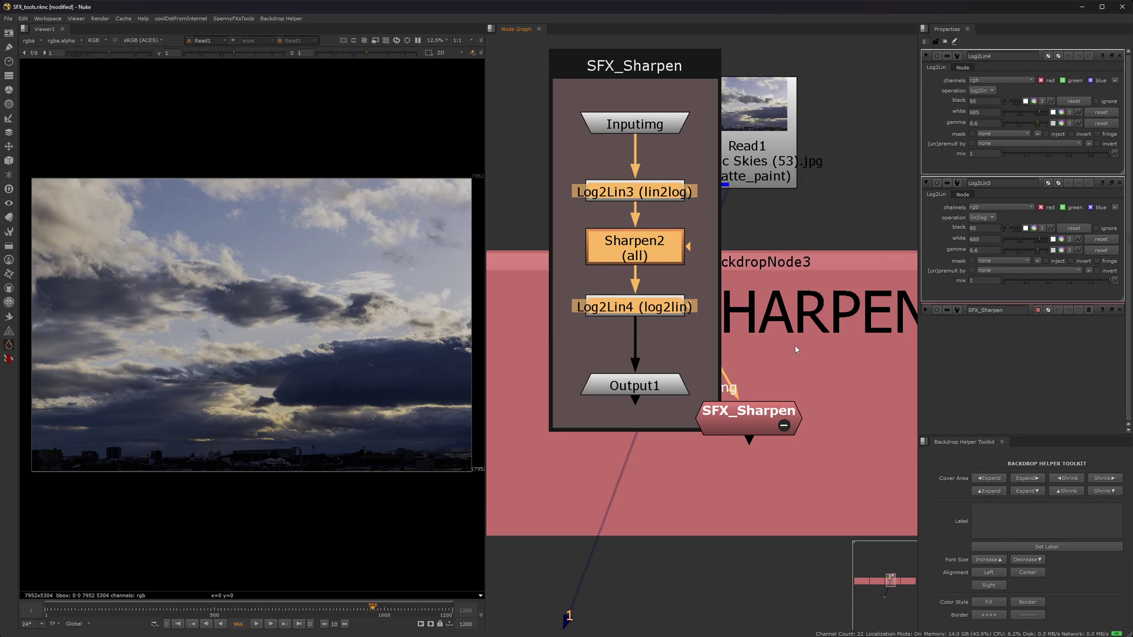
{"action": "left_click", "coordinate": [795, 346]}
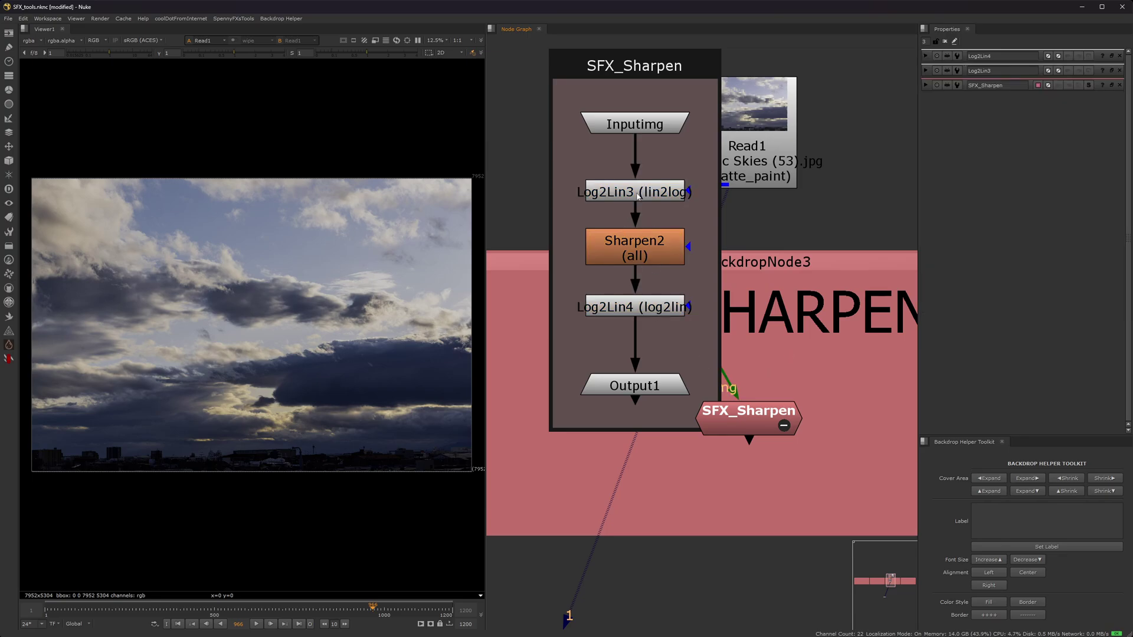
{"action": "left_click", "coordinate": [784, 423]}
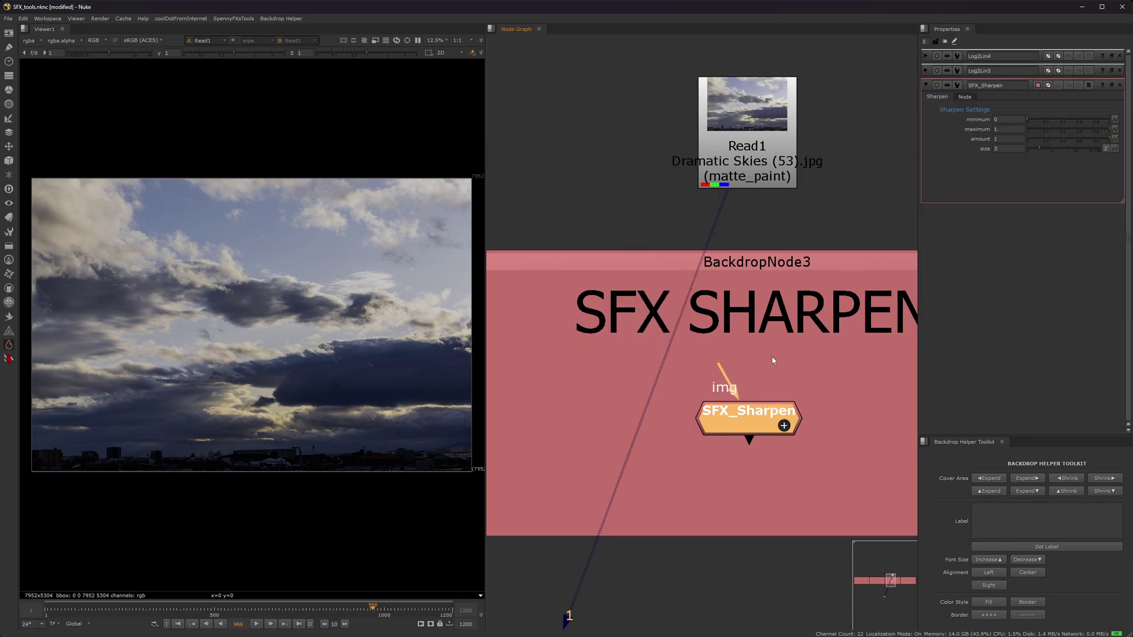
Connect SFX_Sharpen's img input to Read1, view its output and open its sharpen settings
{"action": "left_click_drag", "start_coordinate": [726, 376], "coordinate": [737, 121]}
{"action": "key", "text": "1"}
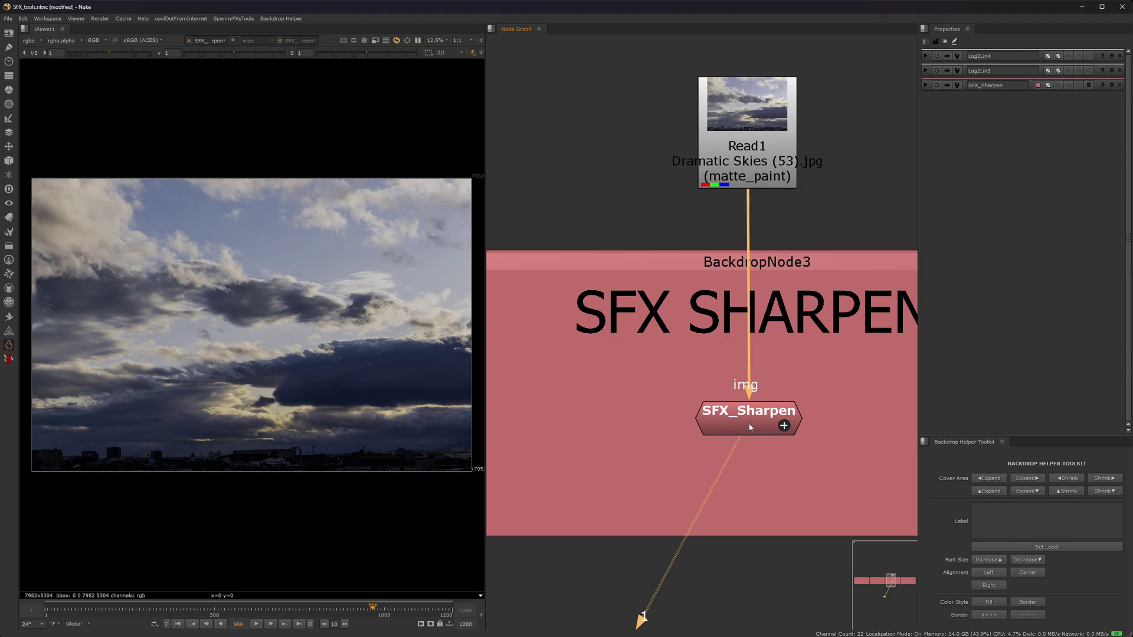
{"action": "double_click", "coordinate": [756, 412]}
{"action": "middle_click_drag", "start_coordinate": [759, 412], "coordinate": [724, 368]}
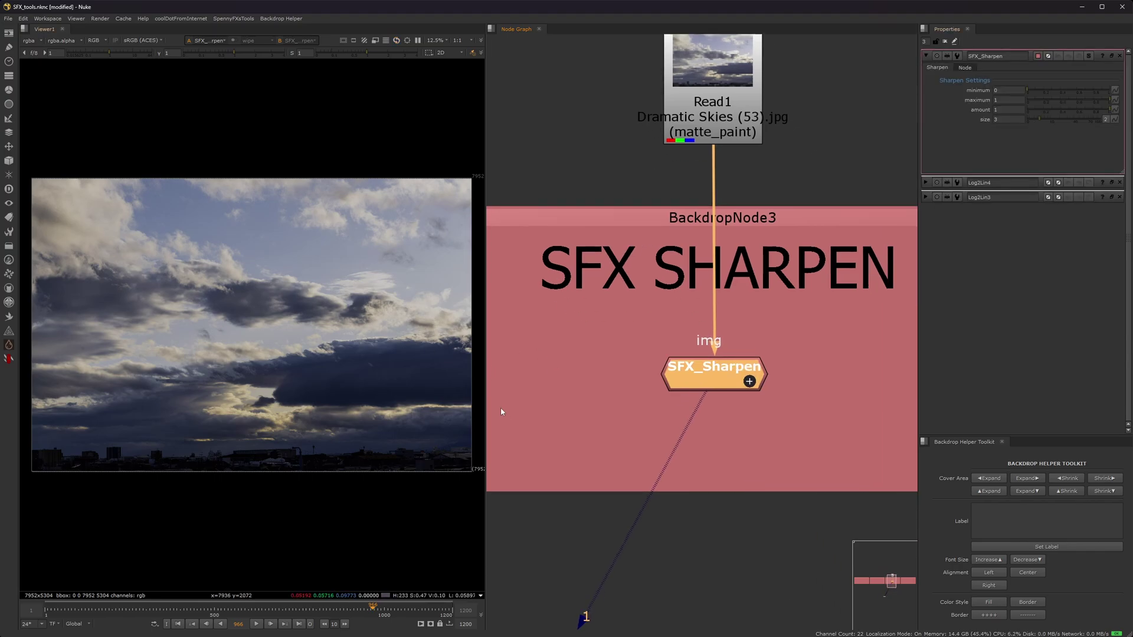
Toggle SFX_Sharpen off and on repeatedly while examining the cloud detail up close
{"action": "scroll", "coordinate": [279, 373], "scroll_direction": "up", "scroll_amount": 2}
{"action": "key", "text": "d"}
{"action": "key", "text": "d"}
{"action": "scroll", "coordinate": [352, 381], "scroll_direction": "up", "scroll_amount": 4}
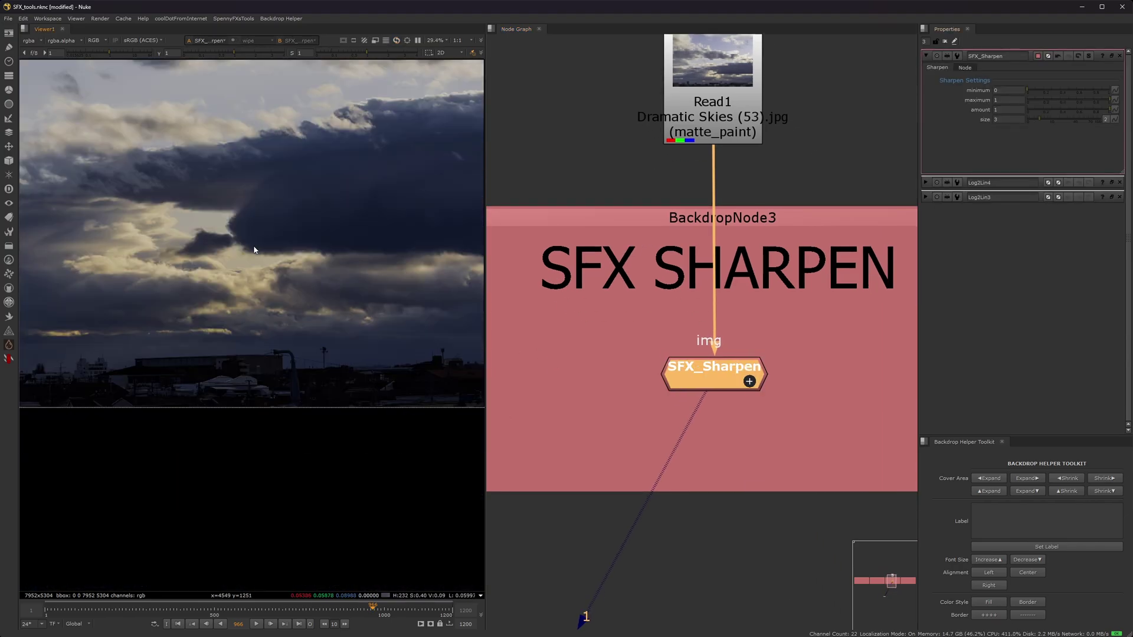
{"action": "key", "text": "d"}
{"action": "key", "text": "d"}
{"action": "scroll", "coordinate": [265, 278], "scroll_direction": "up", "scroll_amount": 3}
{"action": "key", "text": "d"}
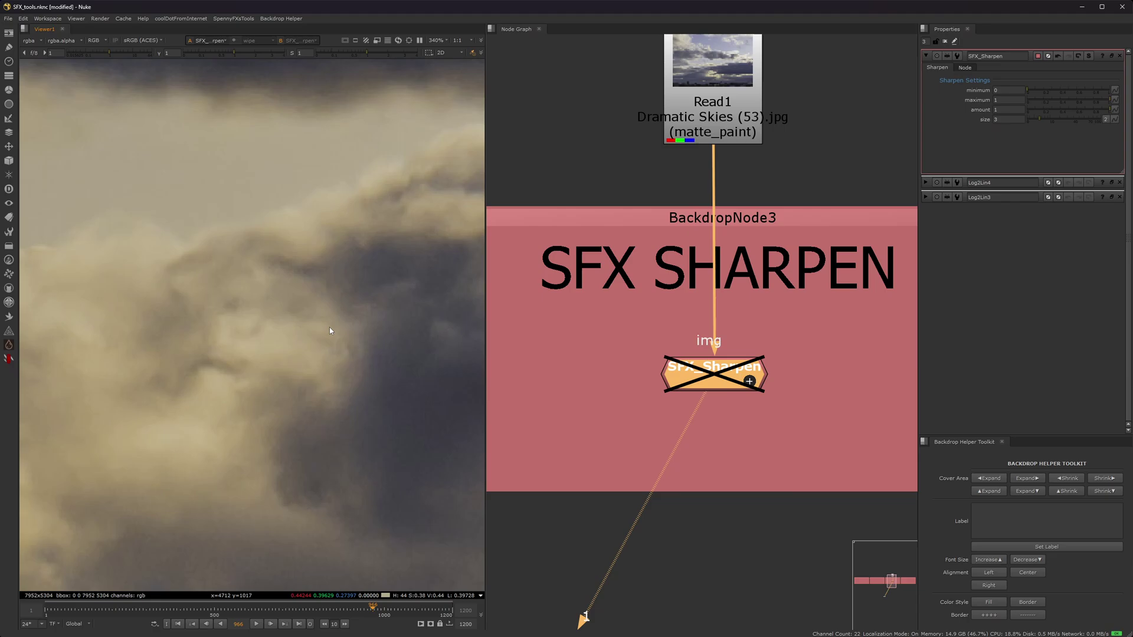
{"action": "key", "text": "d"}
{"action": "scroll", "coordinate": [286, 304], "scroll_direction": "down", "scroll_amount": 3}
{"action": "key", "text": "d"}
{"action": "key", "text": "d"}
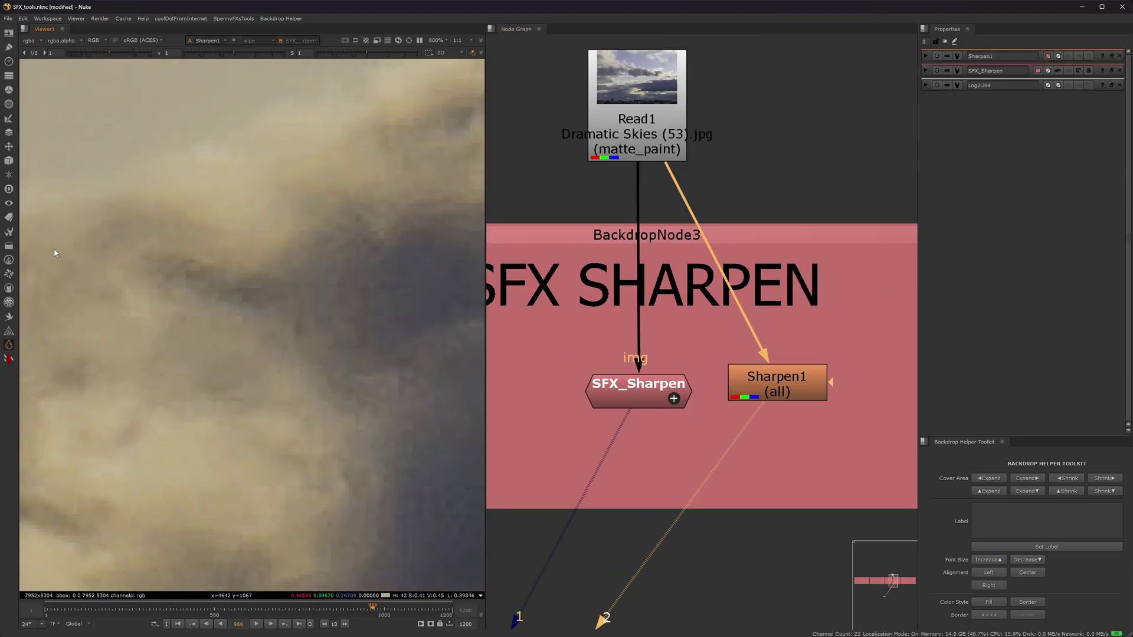
Alternate the viewer between SFX_Sharpen and the standard Sharpen1 node to compare their sharpening of the clouds
{"action": "key", "text": "1"}
{"action": "scroll", "coordinate": [281, 289], "scroll_direction": "down", "scroll_amount": 1}
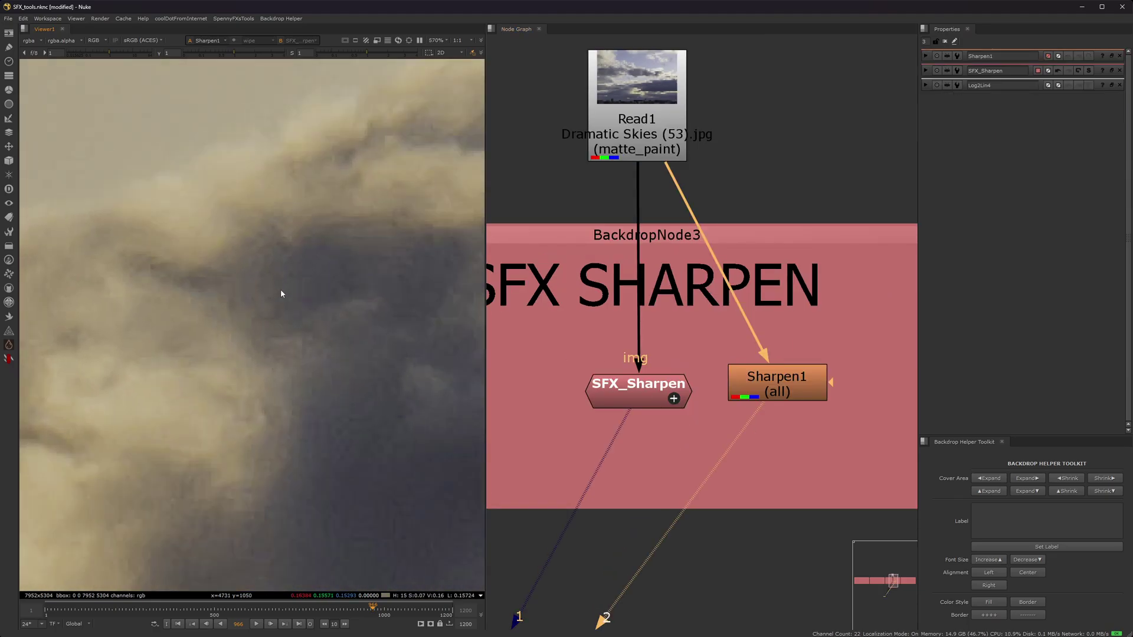
{"action": "key", "text": "2"}
{"action": "key", "text": "1"}
{"action": "scroll", "coordinate": [281, 289], "scroll_direction": "down", "scroll_amount": 6}
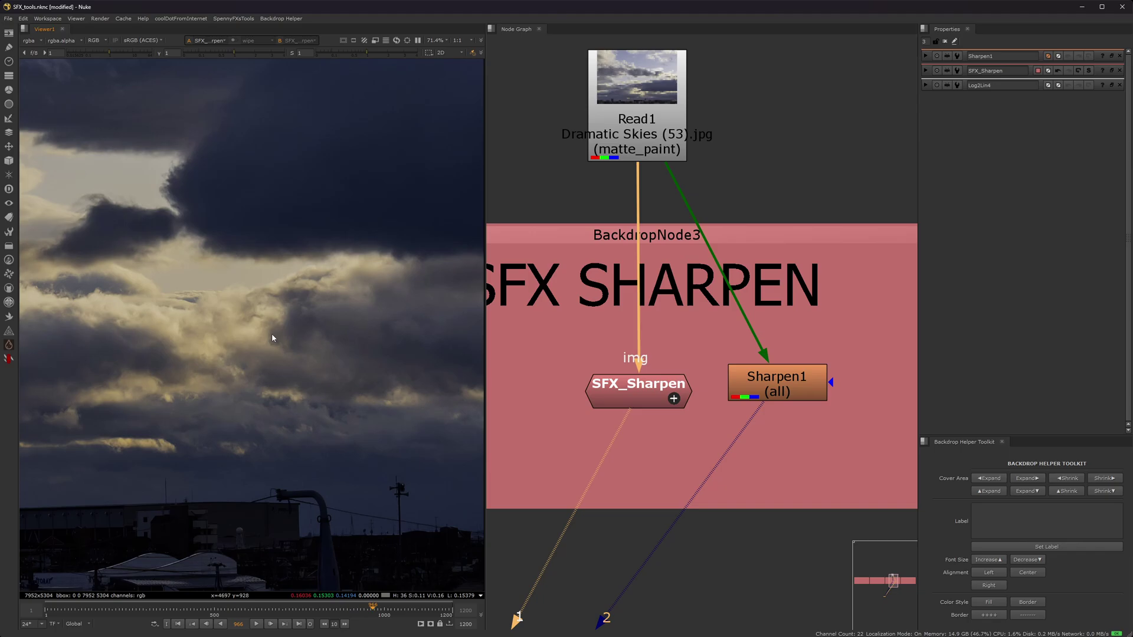
Compare SFX_Sharpen and Sharpen1 on the dark curved rooftops and utility pole near the image's lower edge
{"action": "scroll", "coordinate": [307, 275], "scroll_direction": "up", "scroll_amount": 6}
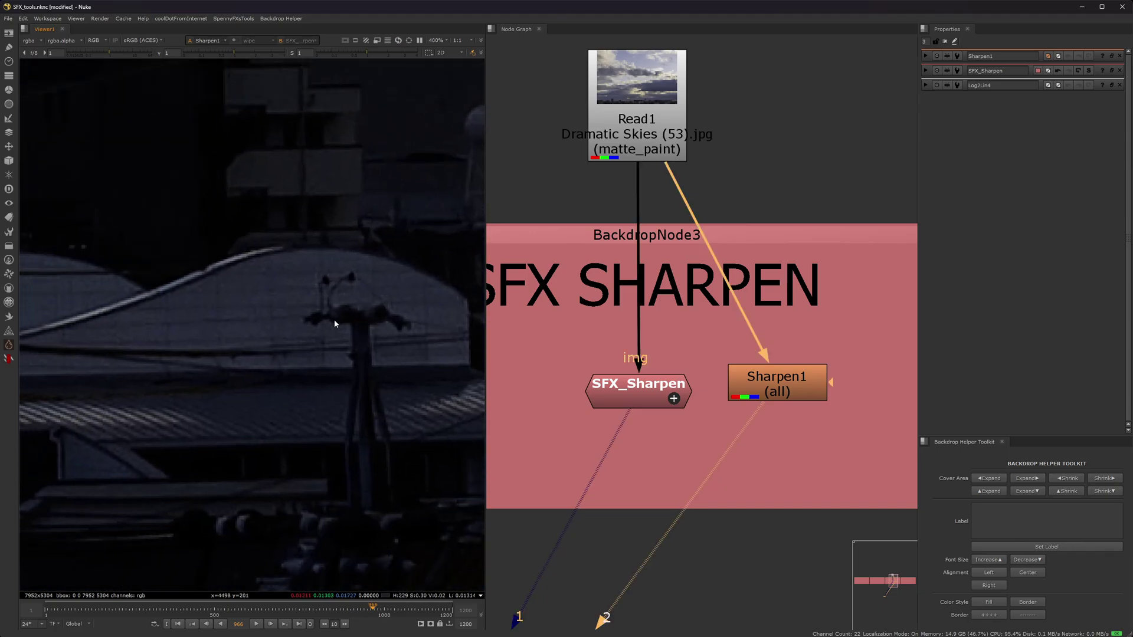
{"action": "key", "text": "2"}
{"action": "key", "text": "1"}
{"action": "scroll", "coordinate": [334, 320], "scroll_direction": "down", "scroll_amount": 2}
{"action": "middle_click_drag", "start_coordinate": [238, 298], "coordinate": [303, 295]}
{"action": "scroll", "coordinate": [304, 295], "scroll_direction": "up", "scroll_amount": 4}
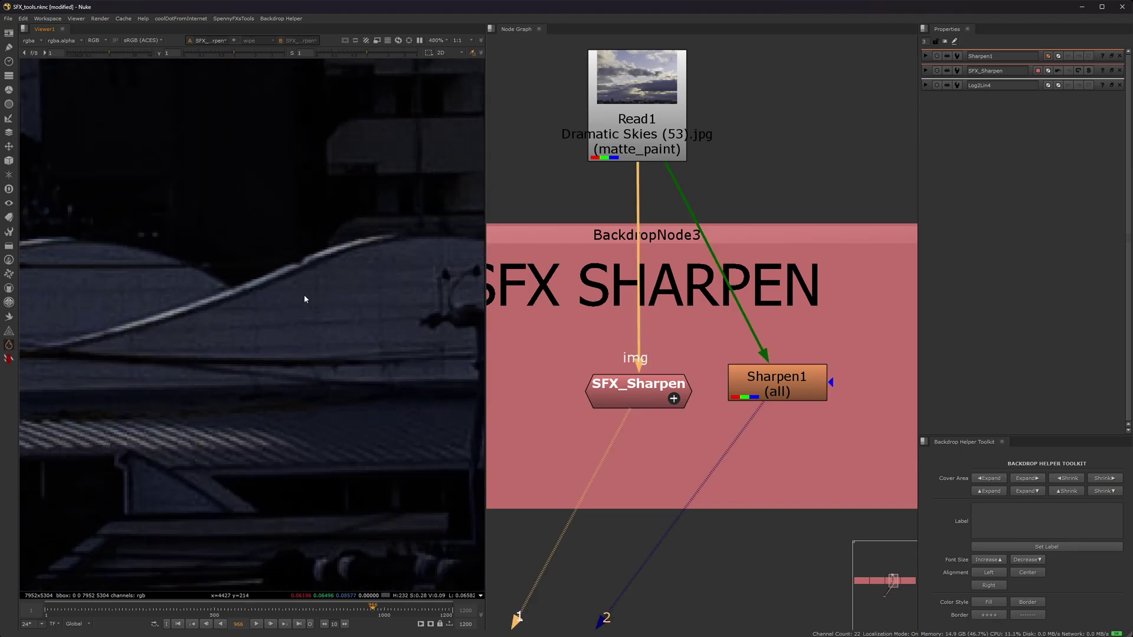
{"action": "key", "text": "2"}
{"action": "scroll", "coordinate": [303, 296], "scroll_direction": "down", "scroll_amount": 2}
{"action": "key", "text": "1"}
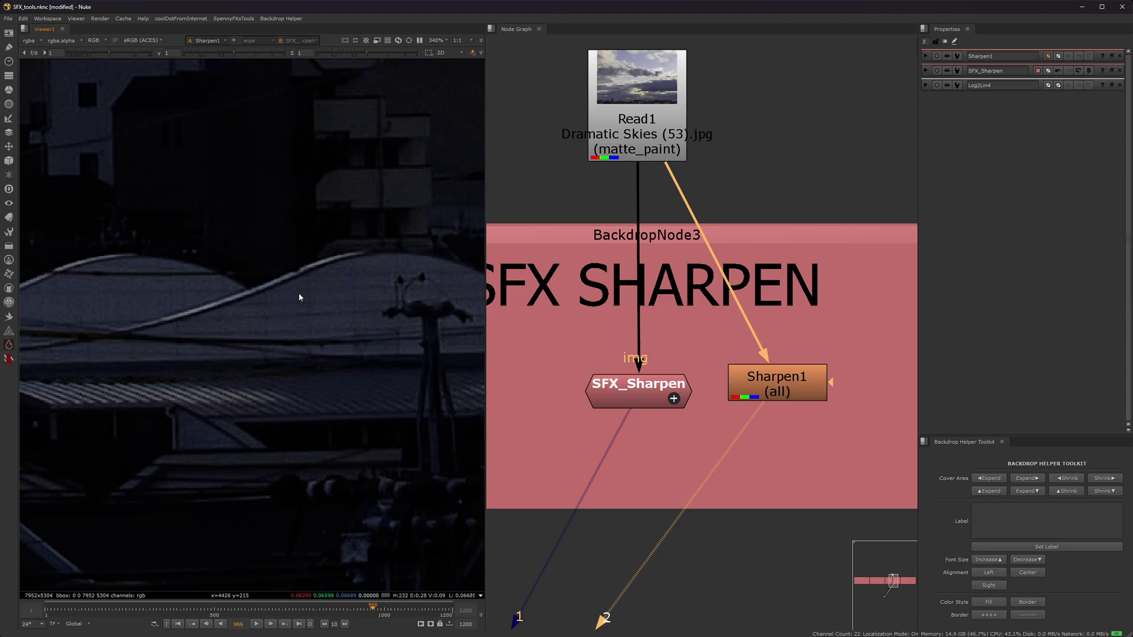
Compare the two sharpening results on the skyline buildings and the rooftop antenna
{"action": "scroll", "coordinate": [386, 337], "scroll_direction": "down", "scroll_amount": 6}
{"action": "middle_click_drag", "start_coordinate": [267, 309], "coordinate": [348, 379]}
{"action": "scroll", "coordinate": [238, 384], "scroll_direction": "up", "scroll_amount": 6}
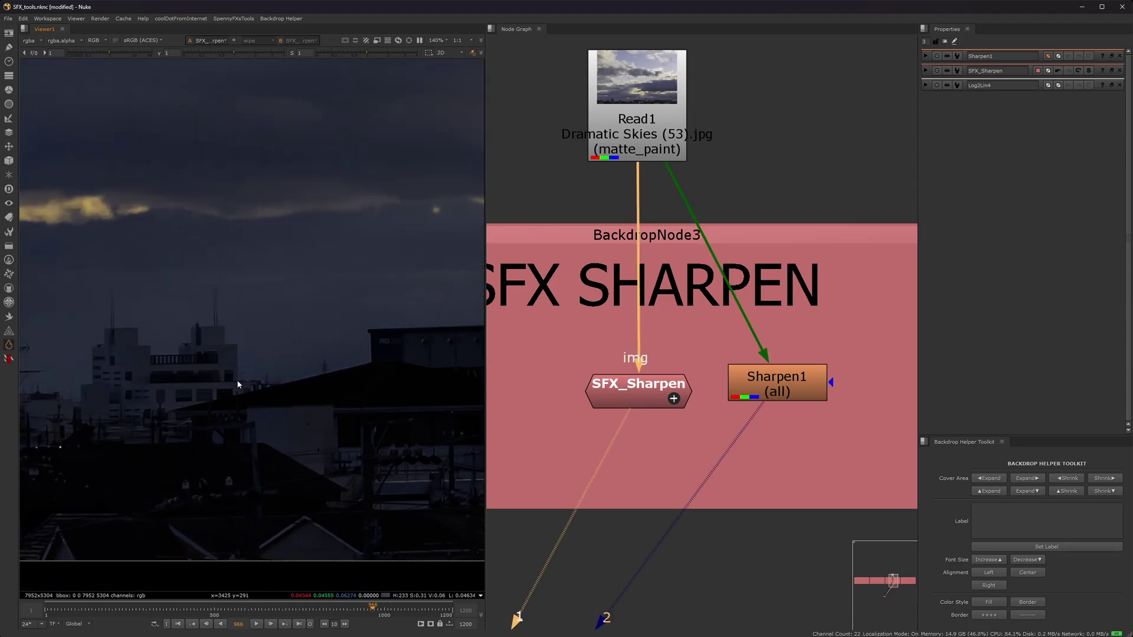
{"action": "middle_click_drag", "start_coordinate": [238, 384], "coordinate": [371, 348]}
{"action": "scroll", "coordinate": [339, 339], "scroll_direction": "down", "scroll_amount": 6}
{"action": "middle_click_drag", "start_coordinate": [236, 346], "coordinate": [287, 297]}
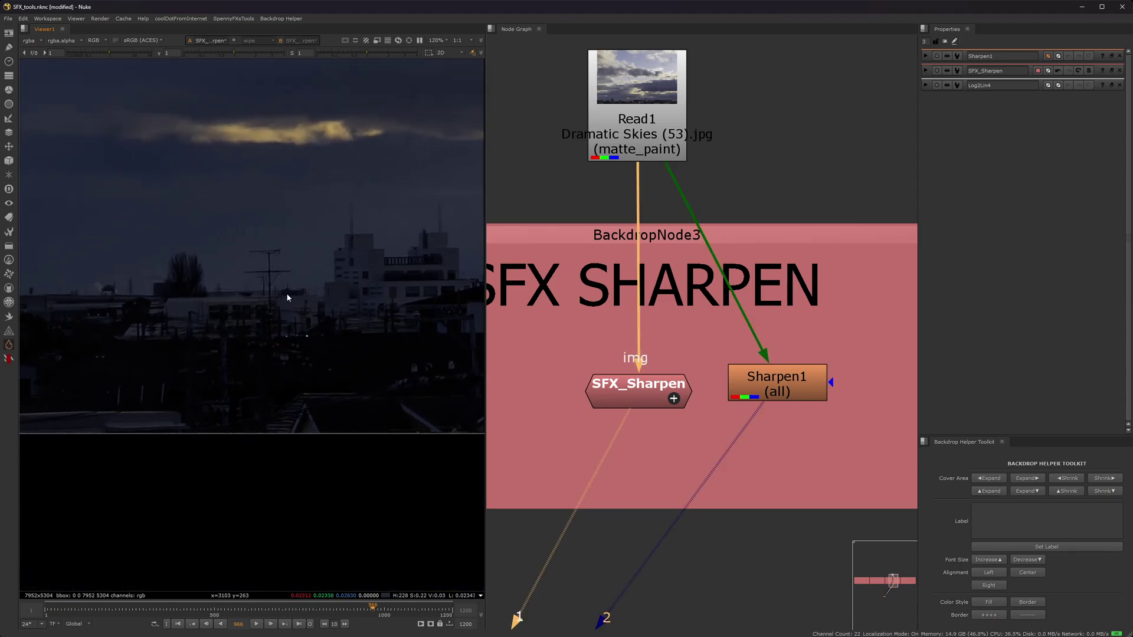
{"action": "scroll", "coordinate": [286, 299], "scroll_direction": "up", "scroll_amount": 7}
{"action": "key", "text": "2"}
{"action": "key", "text": "1"}
Review SFX_Sharpen's settings and internal nodes, collapse the group and select Sharpen1
{"action": "double_click", "coordinate": [635, 392]}
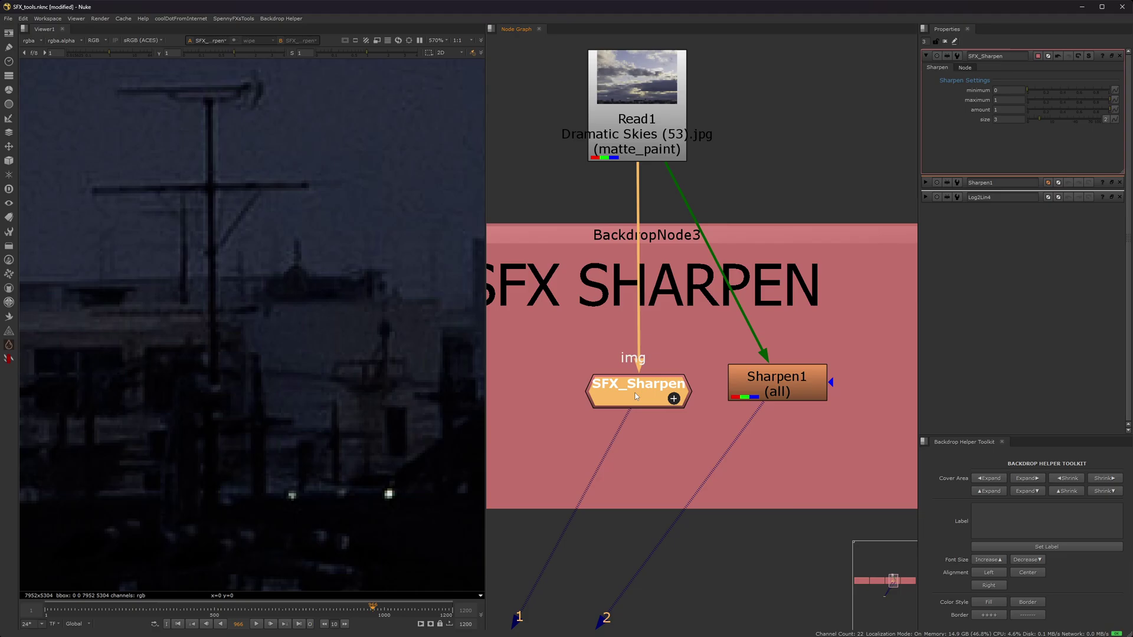
{"action": "left_click", "coordinate": [673, 399]}
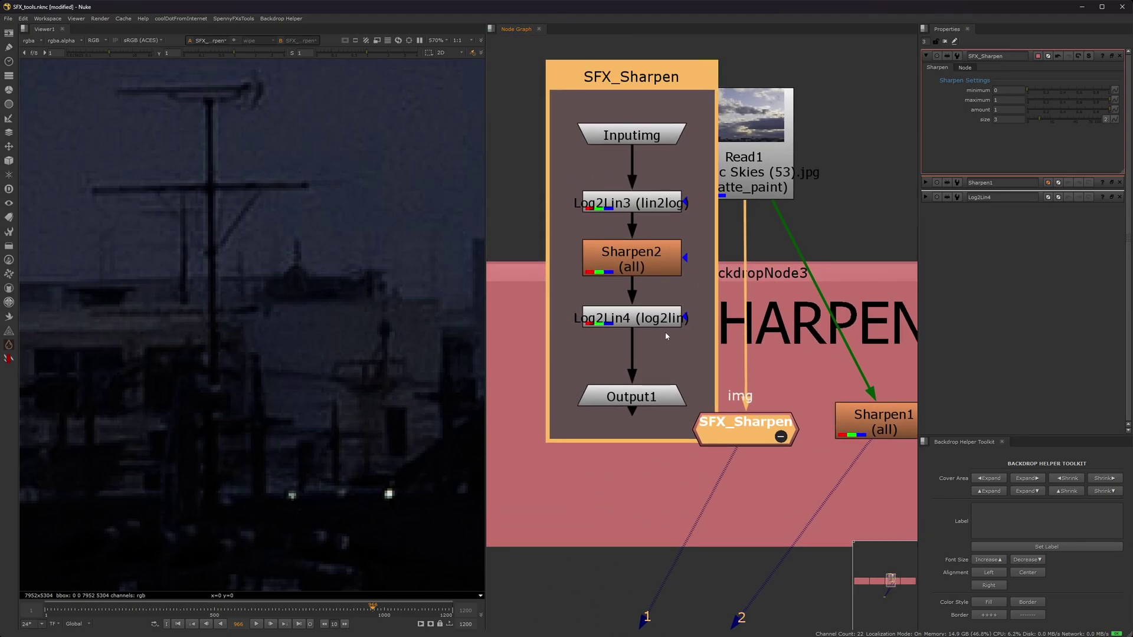
{"action": "scroll", "coordinate": [767, 383], "scroll_direction": "down", "scroll_amount": 3}
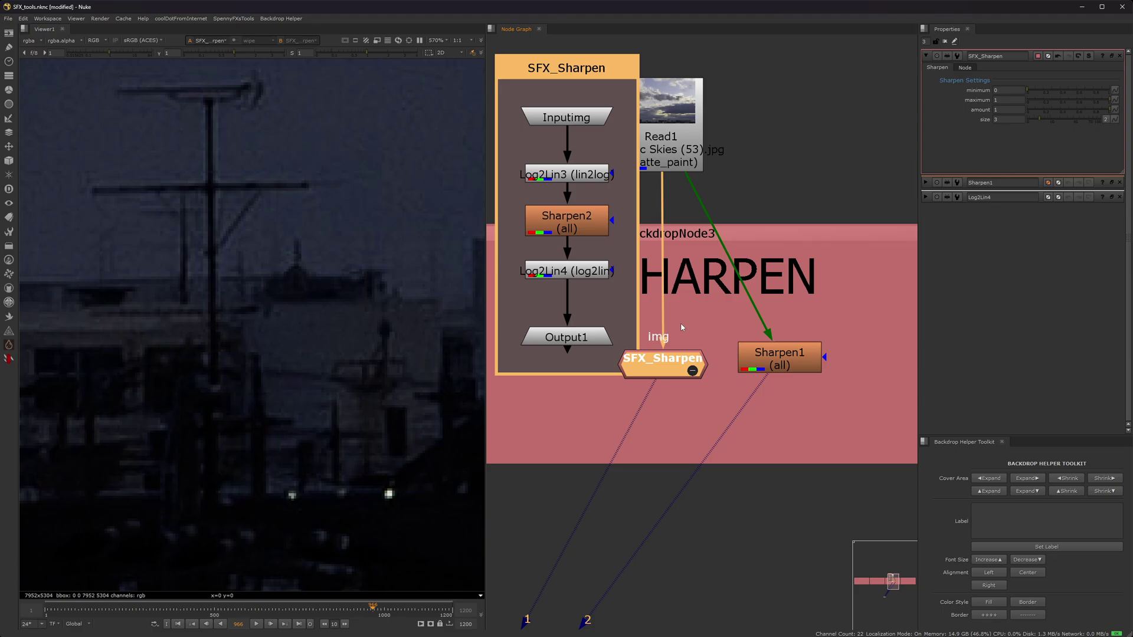
{"action": "left_click", "coordinate": [688, 363]}
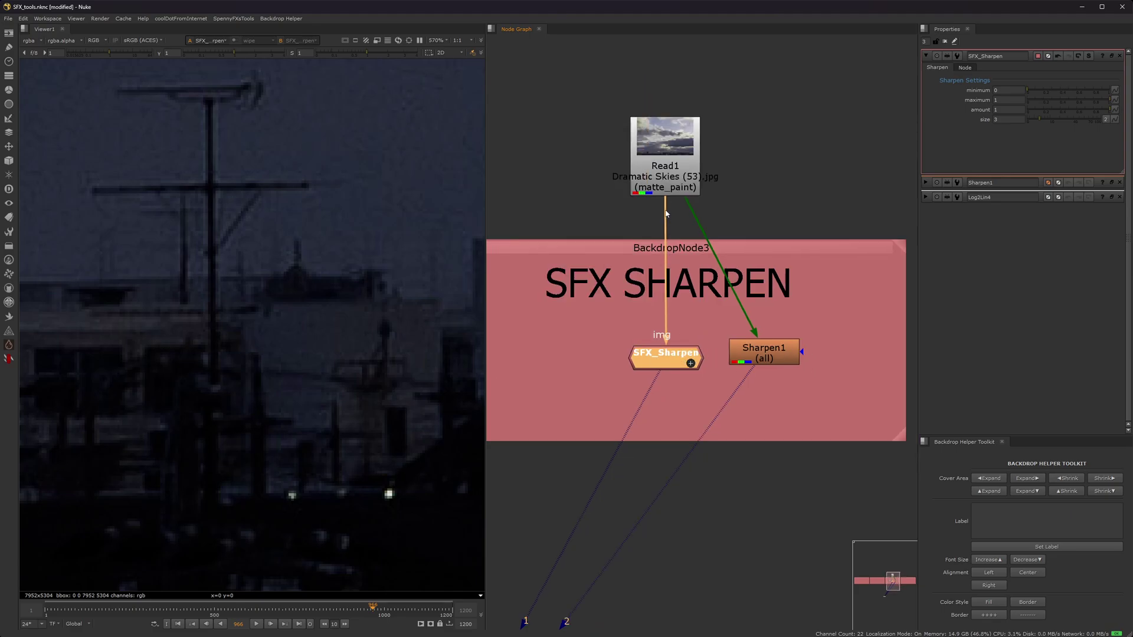
{"action": "double_click", "coordinate": [764, 352]}
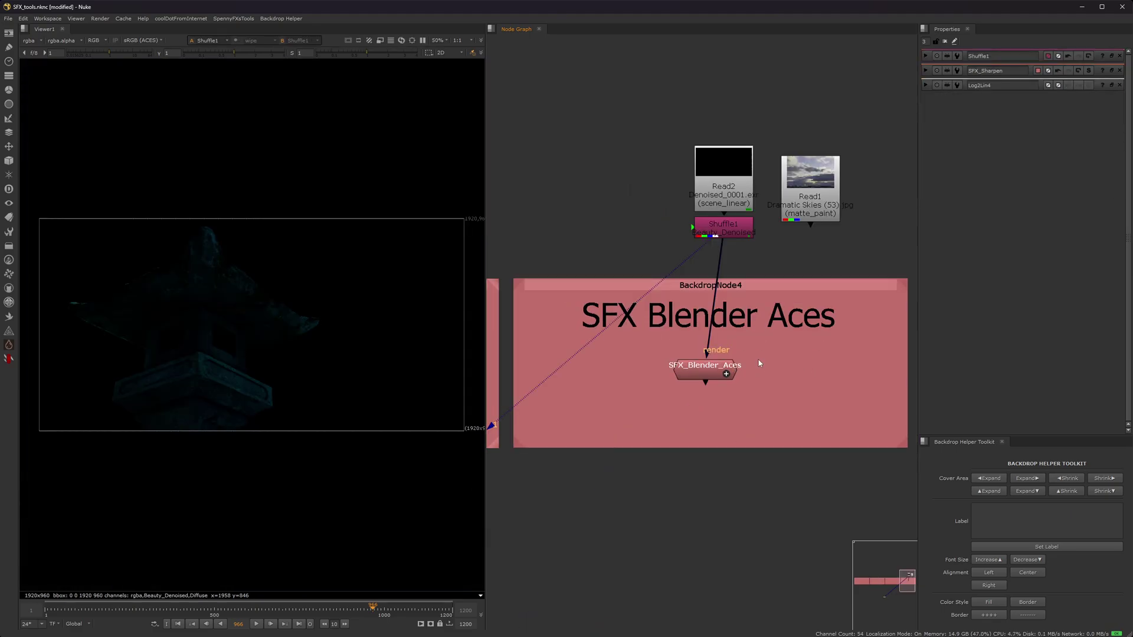
Expand the SFX_Blender_Aces group, examine its internal node chain and collapse it again
{"action": "scroll", "coordinate": [740, 372], "scroll_direction": "up", "scroll_amount": 4}
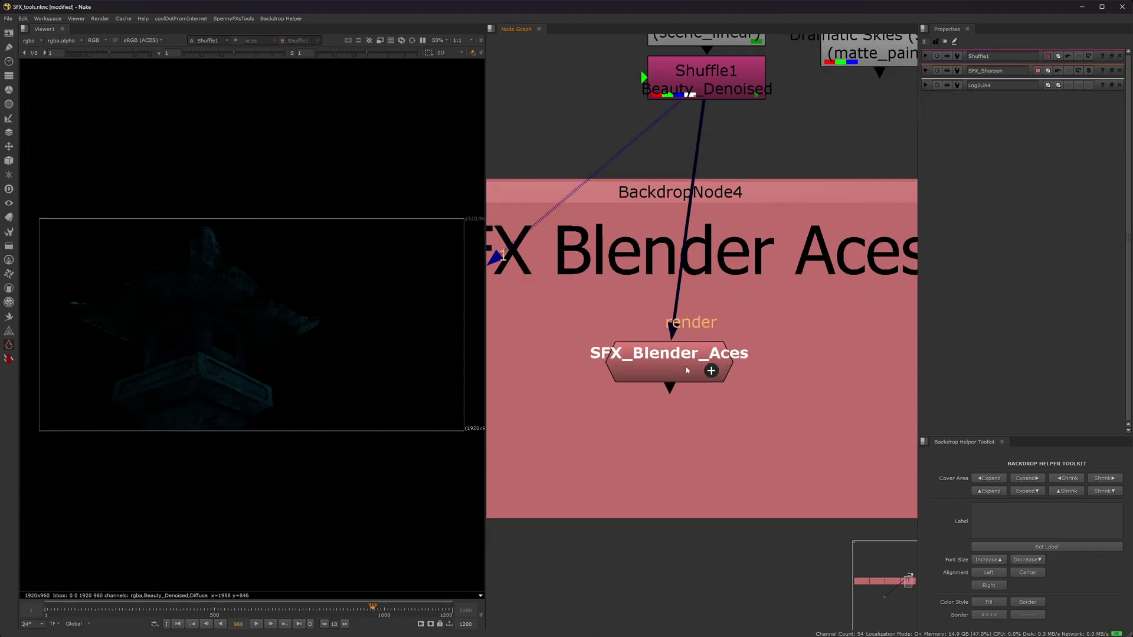
{"action": "left_click", "coordinate": [711, 371]}
{"action": "scroll", "coordinate": [648, 325], "scroll_direction": "down", "scroll_amount": 6}
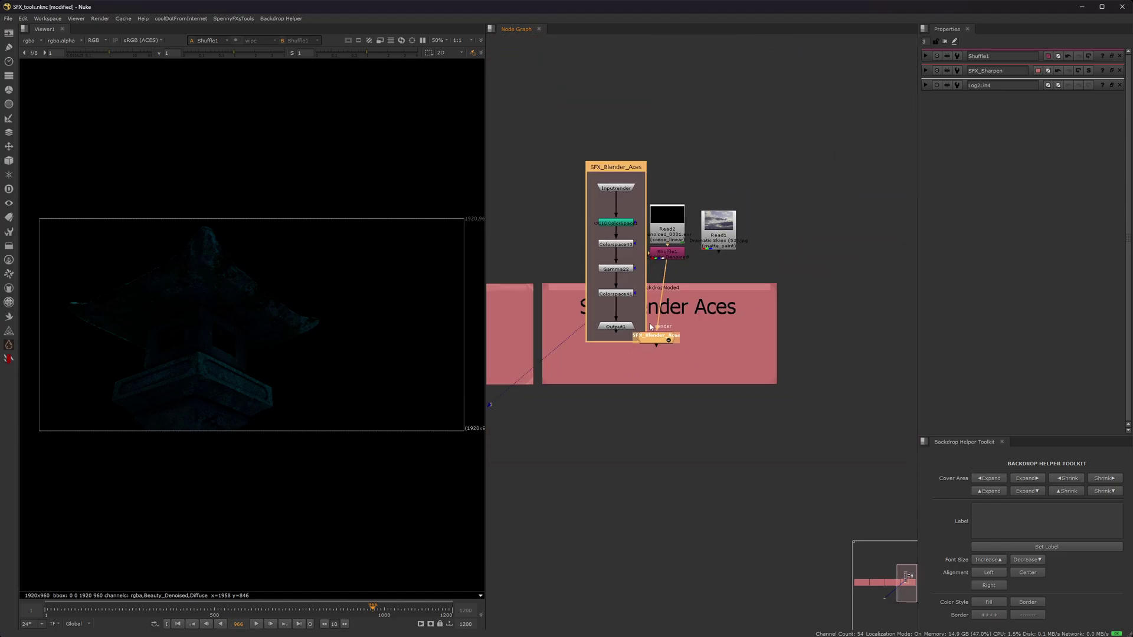
{"action": "middle_click_drag", "start_coordinate": [647, 313], "coordinate": [681, 347]}
{"action": "scroll", "coordinate": [677, 308], "scroll_direction": "up", "scroll_amount": 4}
{"action": "left_click", "coordinate": [739, 471]}
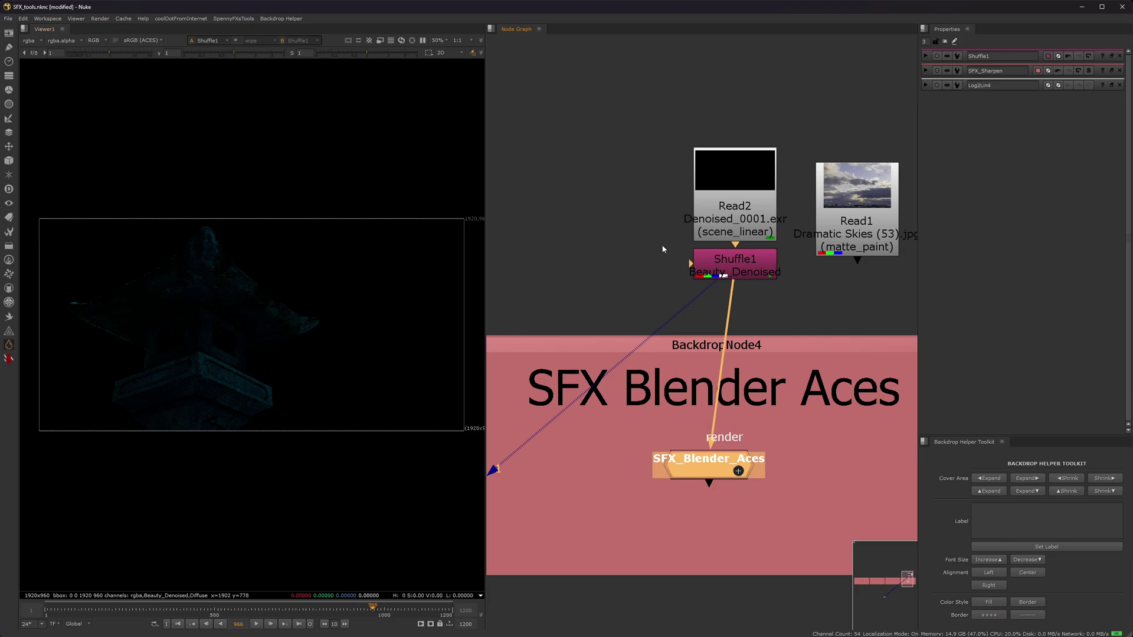
Align Read2 and Shuffle1 directly above SFX_Blender_Aces, and view that node's output
{"action": "left_click_drag", "start_coordinate": [654, 113], "coordinate": [733, 265]}
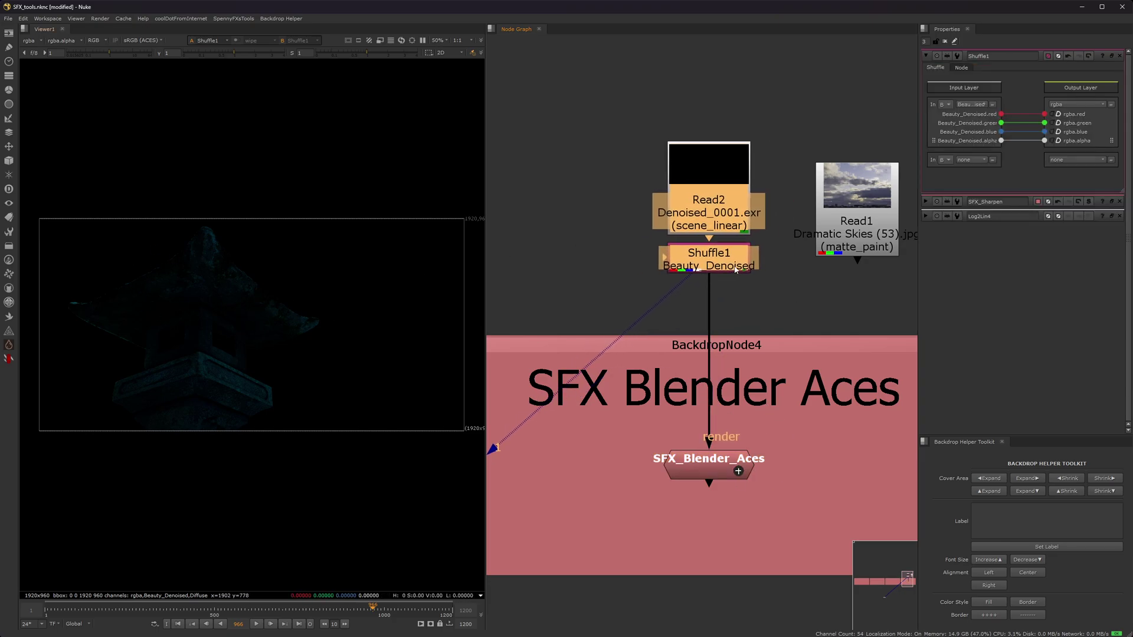
{"action": "left_click", "coordinate": [748, 321]}
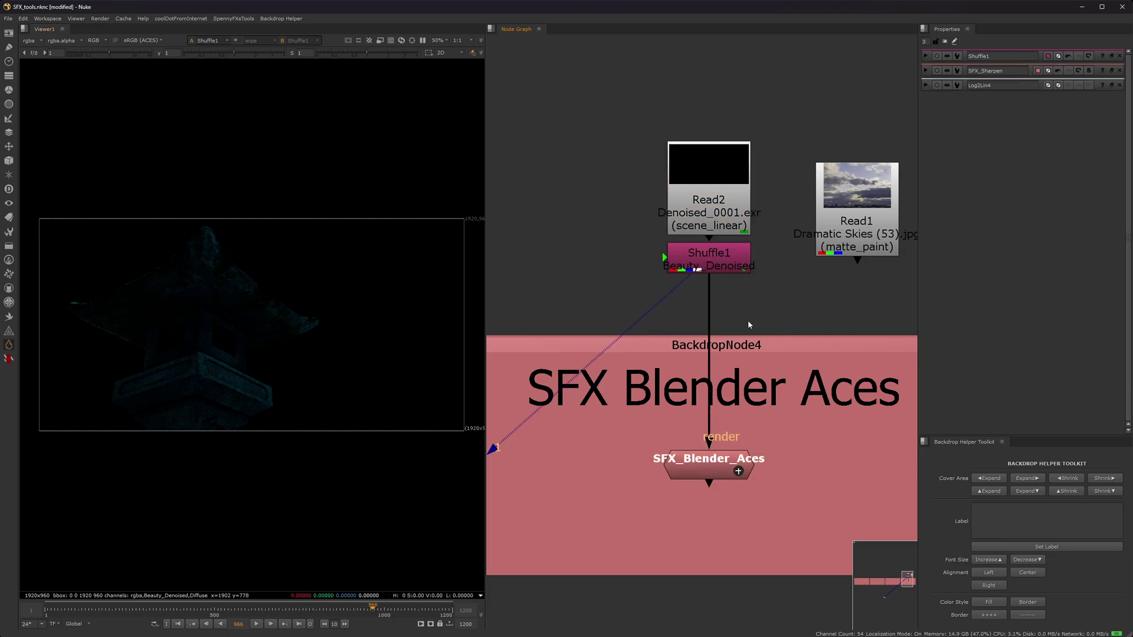
{"action": "left_click", "coordinate": [717, 467]}
{"action": "key", "text": "1"}
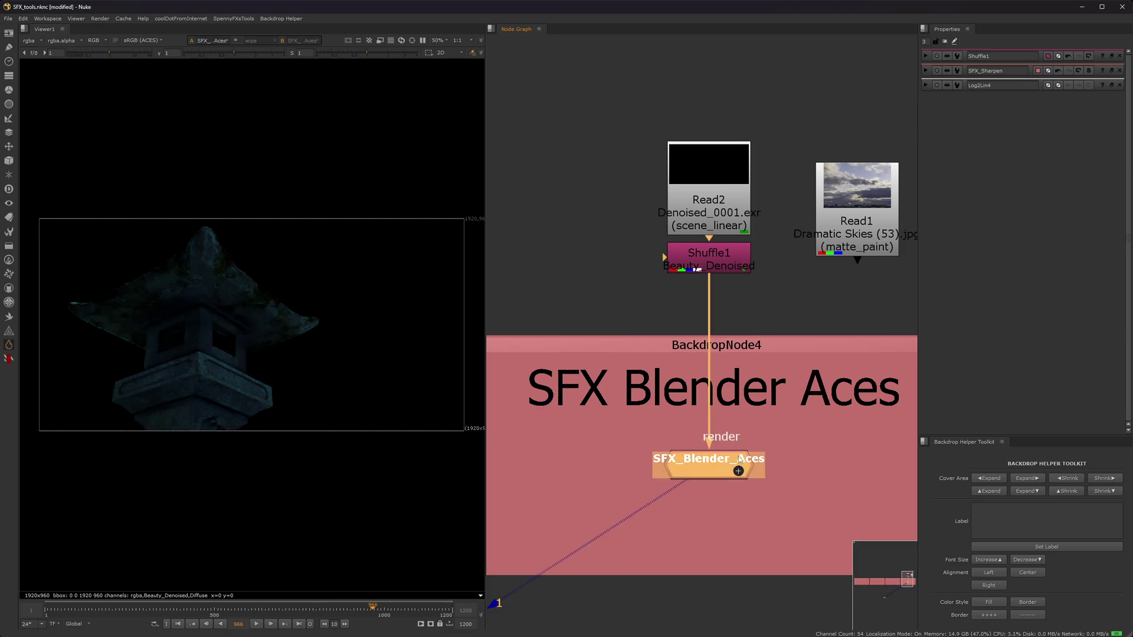
Examine the project's OCIO color management settings, and expand the SFX_Blender_Aces group to show its internal nodes
{"action": "left_click", "coordinate": [795, 440]}
{"action": "key", "text": "s"}
{"action": "left_click", "coordinate": [956, 66]}
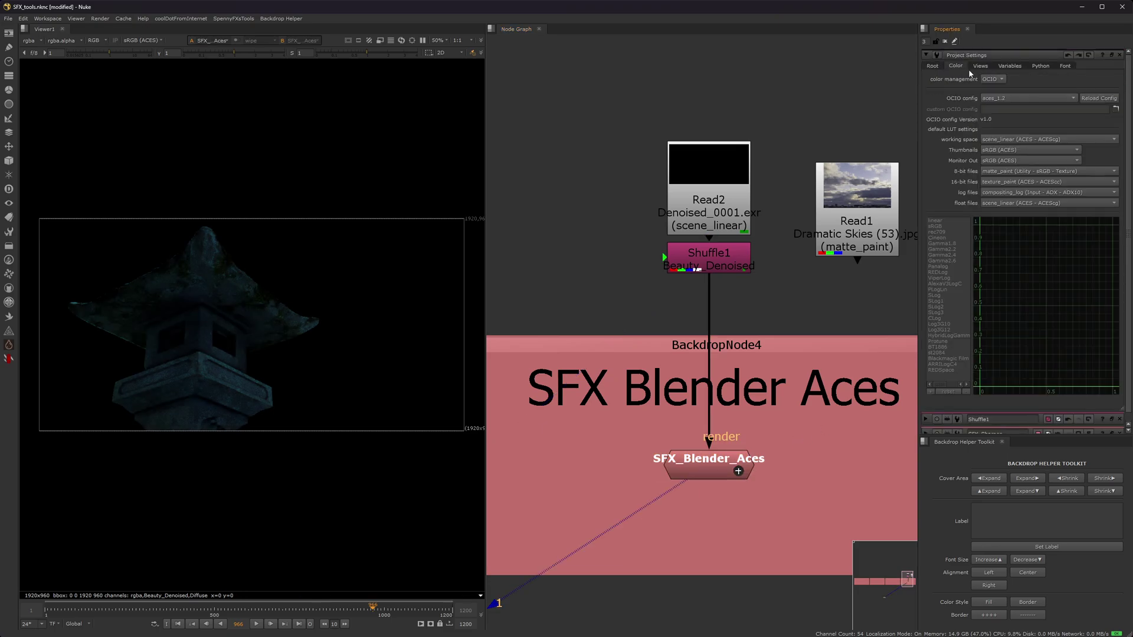
{"action": "left_click", "coordinate": [1001, 80]}
{"action": "left_click", "coordinate": [738, 471]}
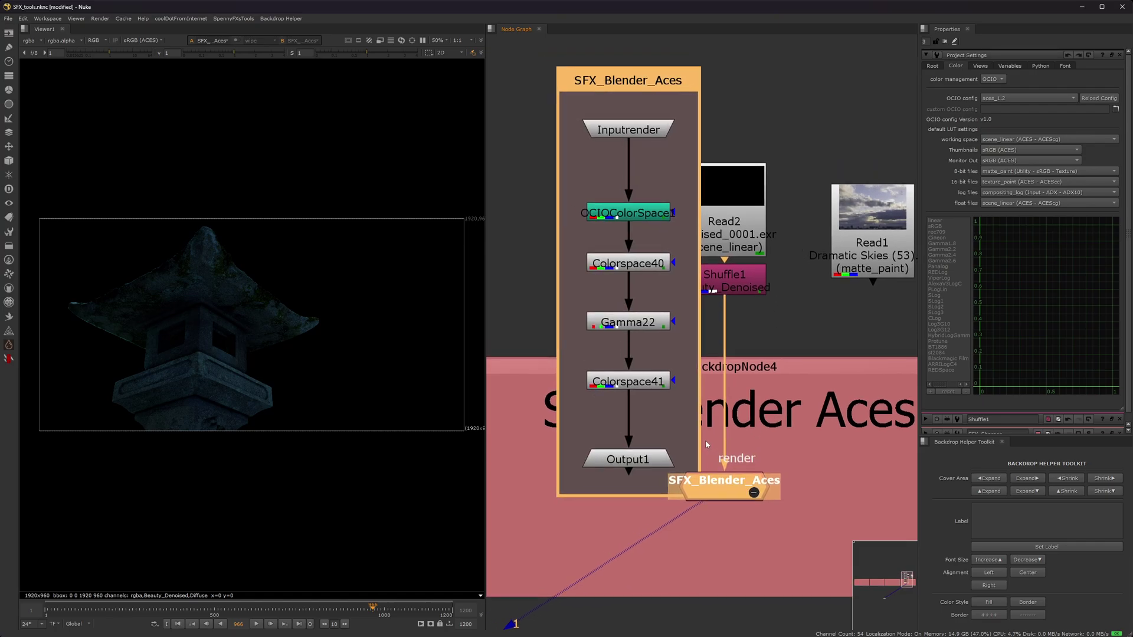
Collapse the SFX_Blender_Aces group and open the Read2 node's properties to examine its EXR input settings
{"action": "left_click", "coordinate": [745, 479]}
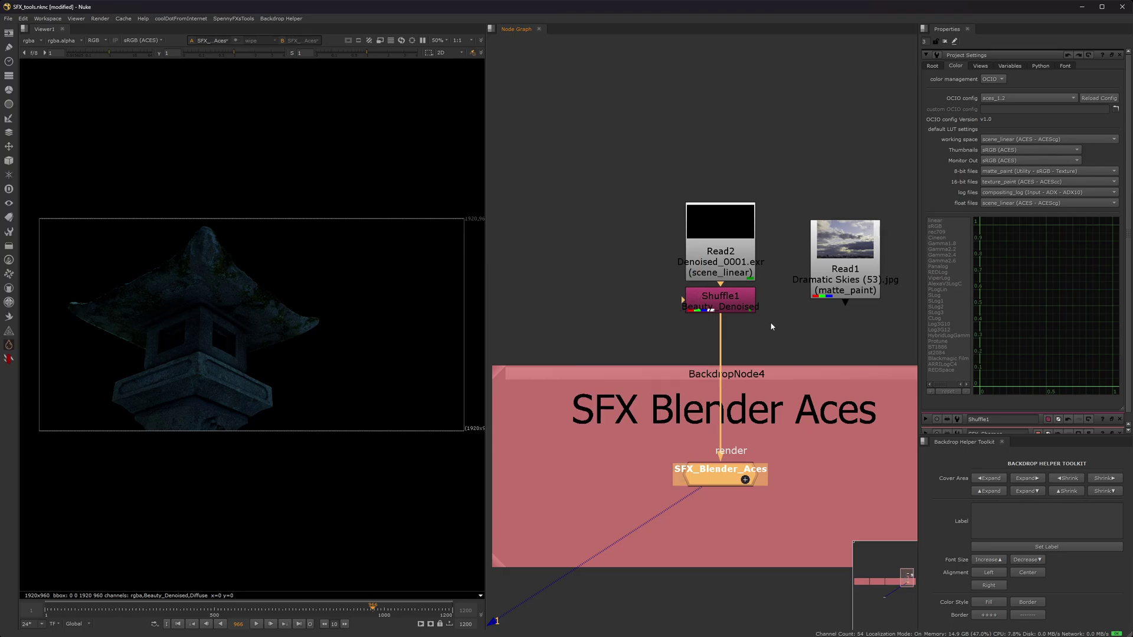
{"action": "scroll", "coordinate": [770, 321], "scroll_direction": "up", "scroll_amount": 3}
{"action": "scroll", "coordinate": [762, 295], "scroll_direction": "down", "scroll_amount": 2}
{"action": "double_click", "coordinate": [714, 231]}
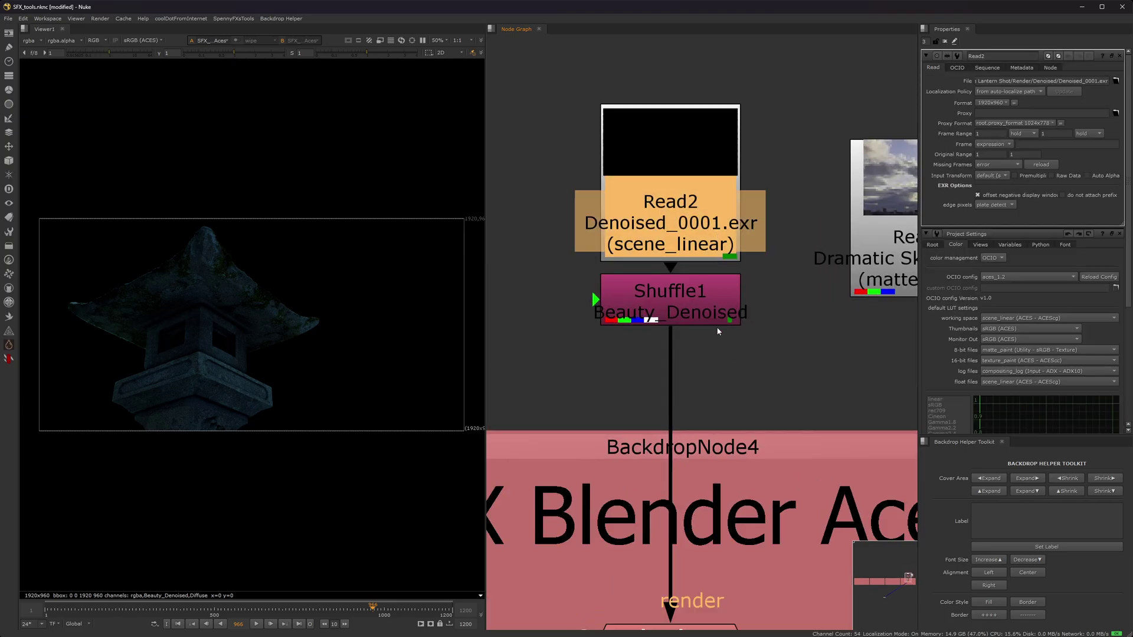
Return to the SFX_Blender_Aces node below Shuffle1 and select it
{"action": "scroll", "coordinate": [710, 268], "scroll_direction": "down", "scroll_amount": 2}
{"action": "scroll", "coordinate": [711, 270], "scroll_direction": "up", "scroll_amount": 2}
{"action": "left_click", "coordinate": [693, 410]}
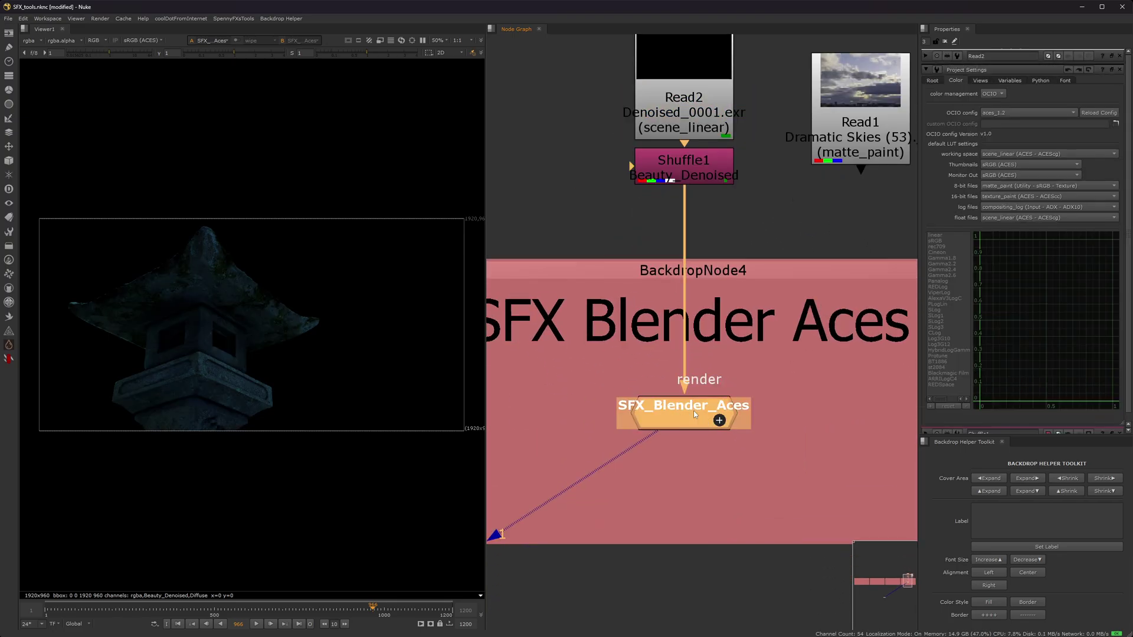
{"action": "left_click", "coordinate": [767, 420]}
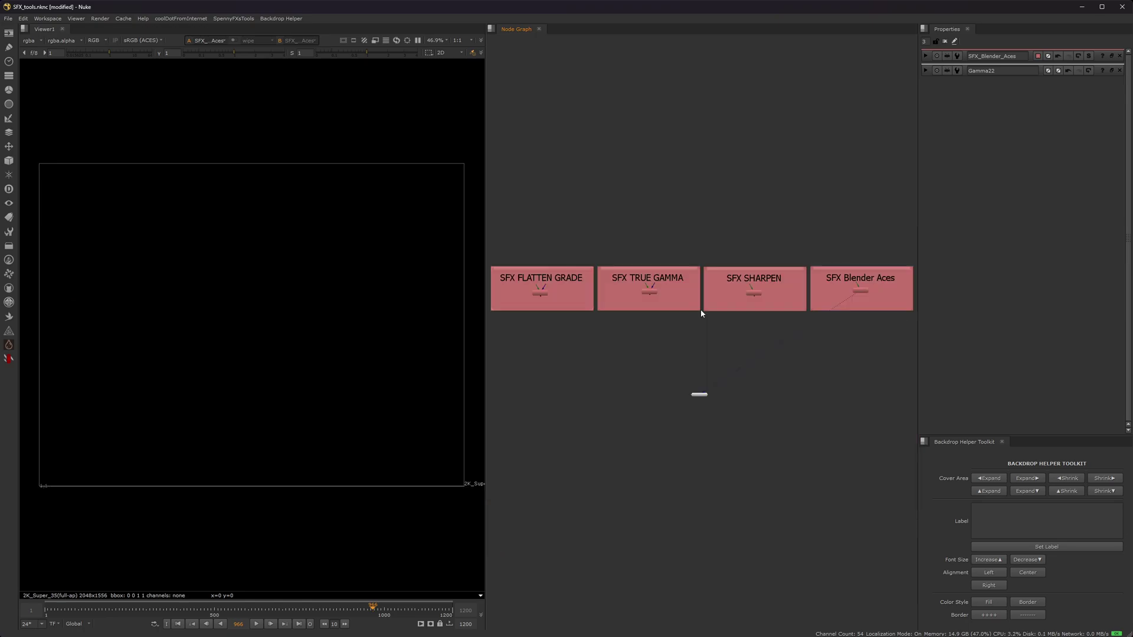
Switch to the SpennyFX Patreon page in the browser and look over the pinned SFX Nuke Tools post and page overview
{"action": "left_click", "coordinate": [627, 631]}
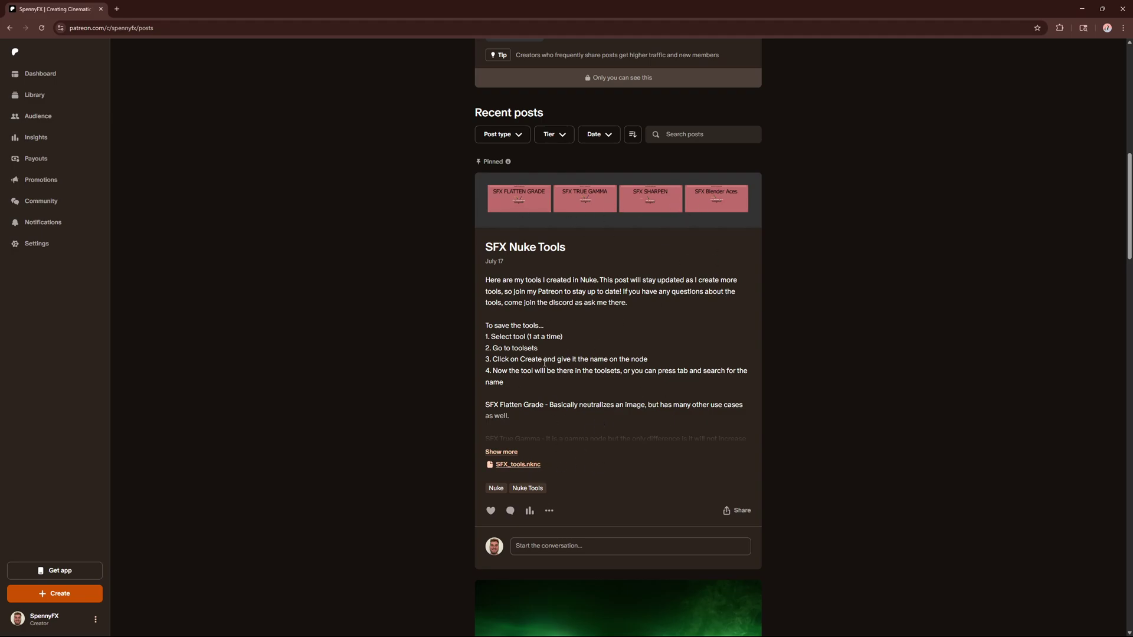
{"action": "scroll", "coordinate": [429, 281], "scroll_direction": "up", "scroll_amount": 6}
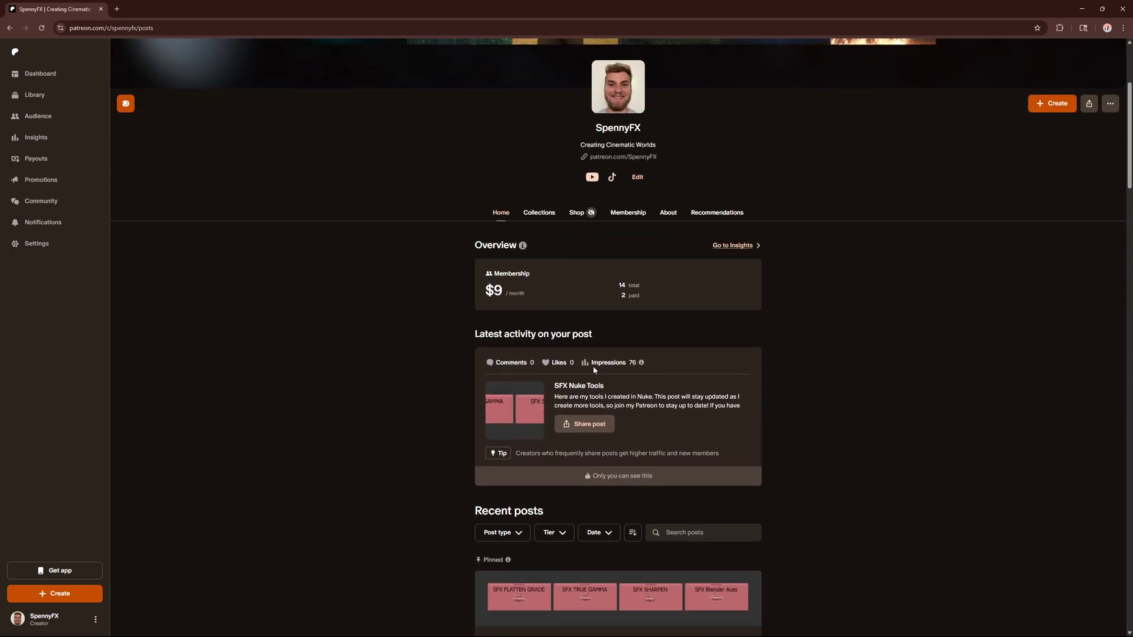
{"action": "scroll", "coordinate": [422, 295], "scroll_direction": "down", "scroll_amount": 5}
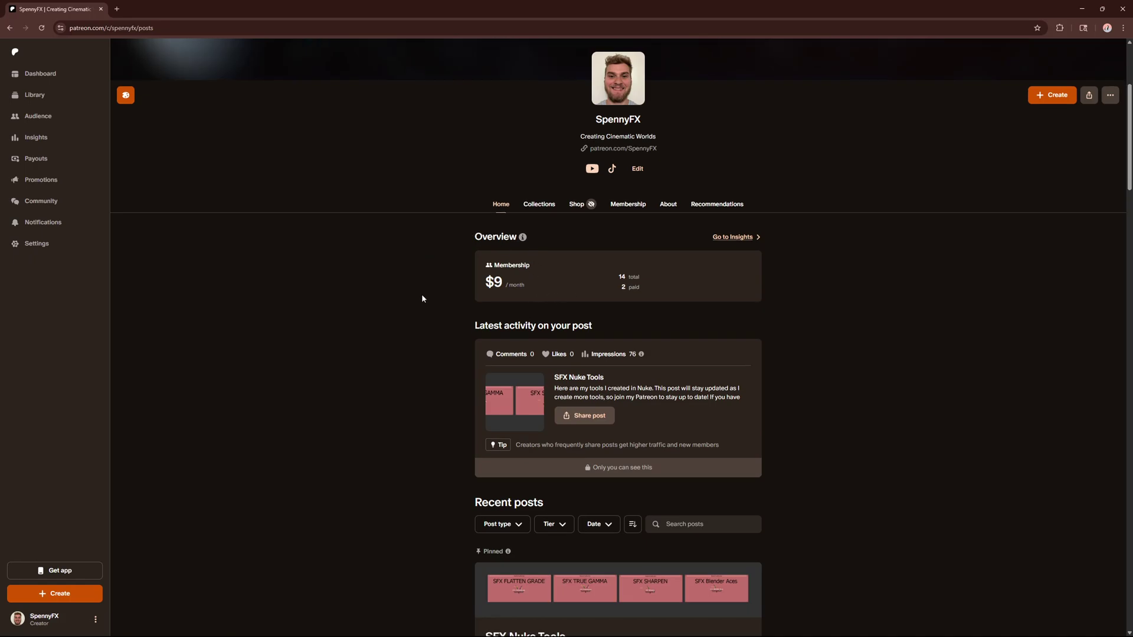